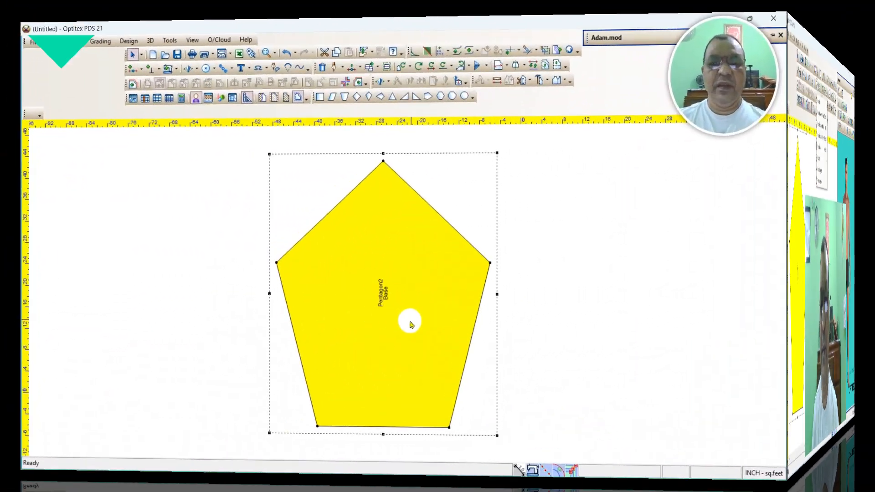
scroll(444, 300, up, 5)
scroll(444, 299, down, 3)
scroll(449, 288, up, 4)
scroll(444, 299, down, 4)
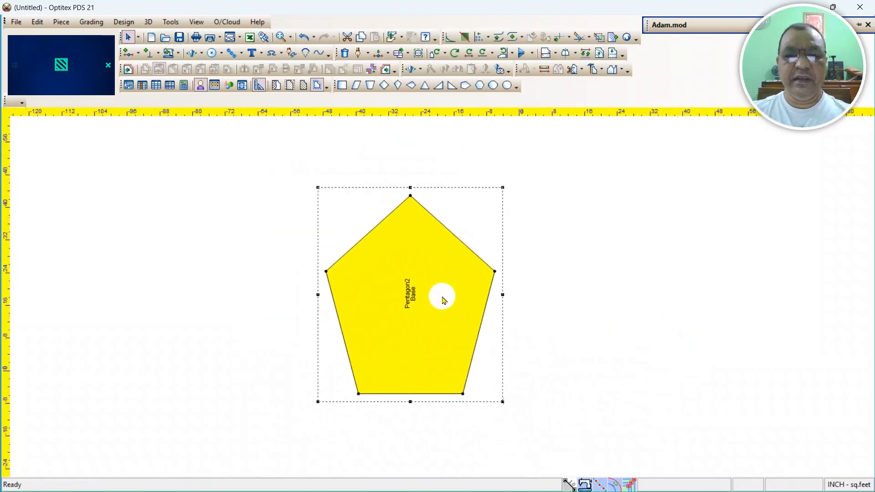
scroll(444, 300, up, 3)
scroll(444, 301, down, 2)
scroll(439, 297, up, 2)
scroll(446, 295, down, 1)
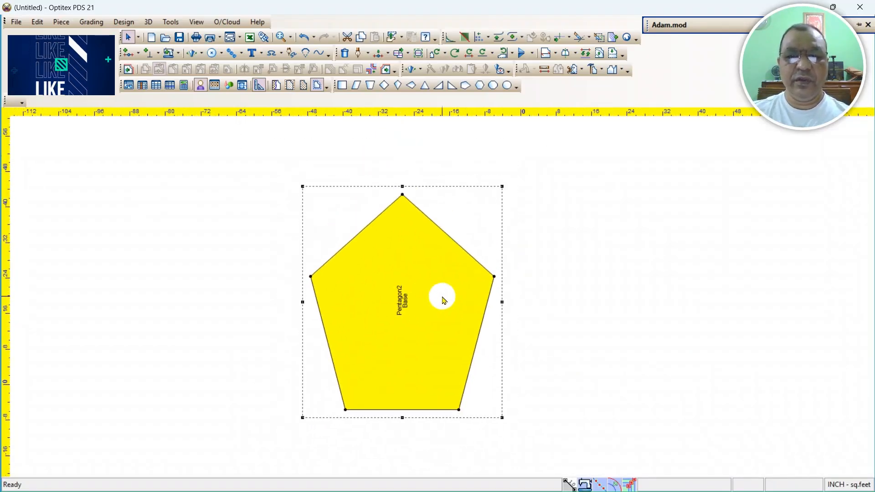
scroll(444, 296, up, 2)
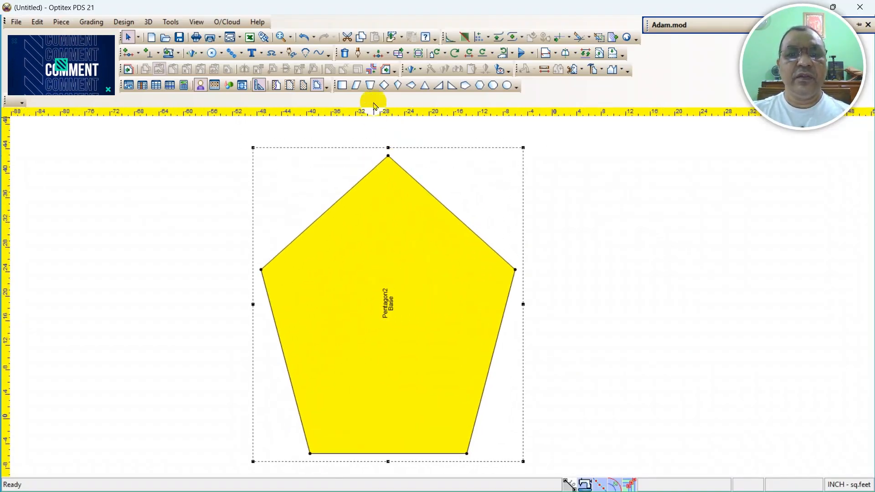
- Move a new curve point outward from the pentagon's upper-left edge by about -5.12 horizontally and 4.27 vertically using Move Point, and undo the move
click(389, 55)
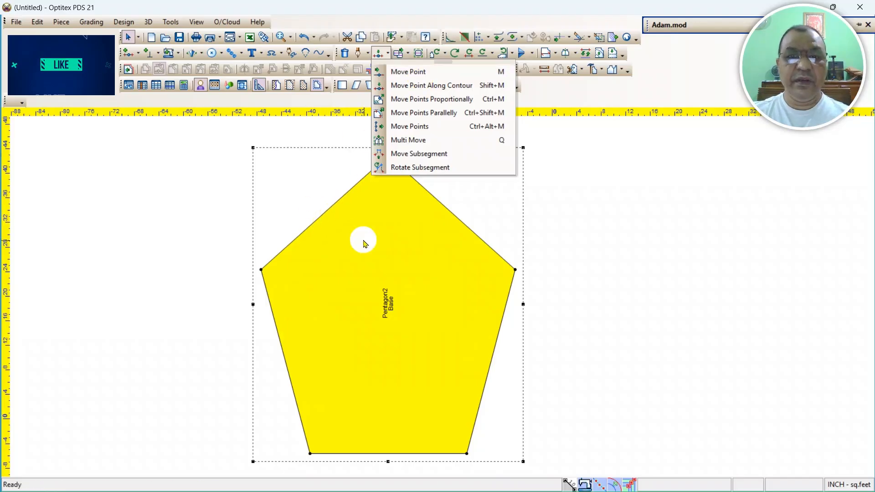
click(363, 226)
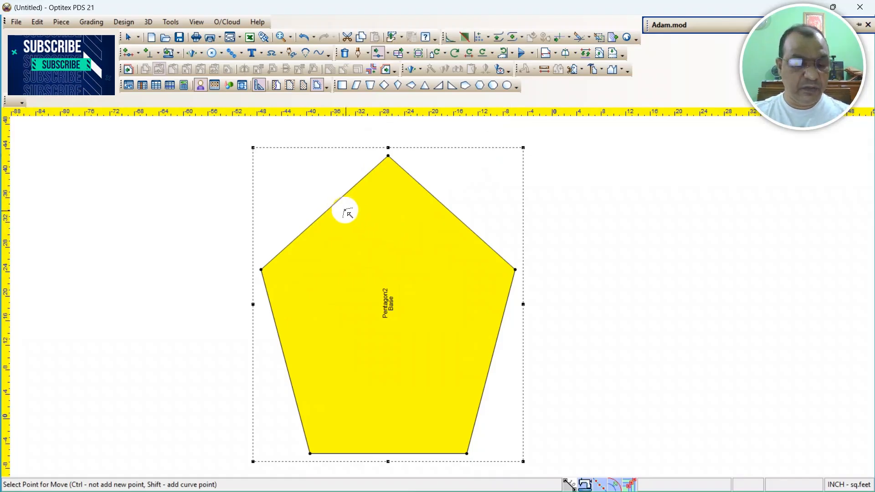
drag(337, 202, 303, 178)
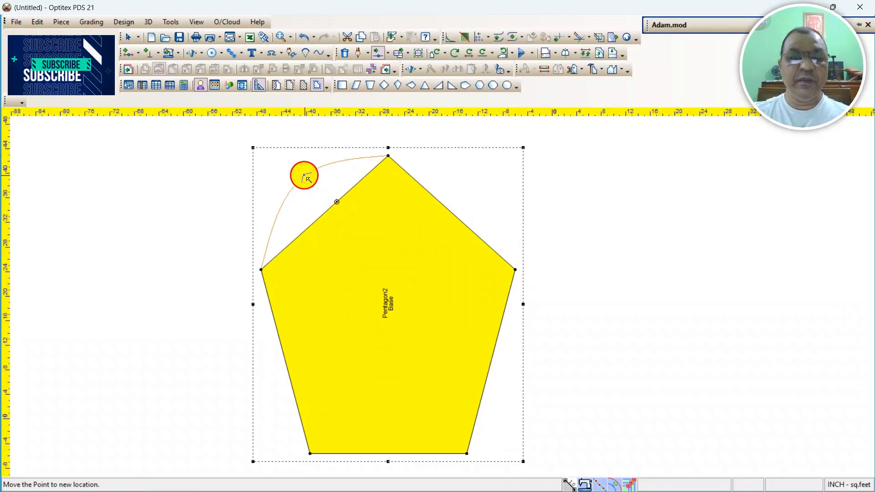
drag(307, 178, 307, 183)
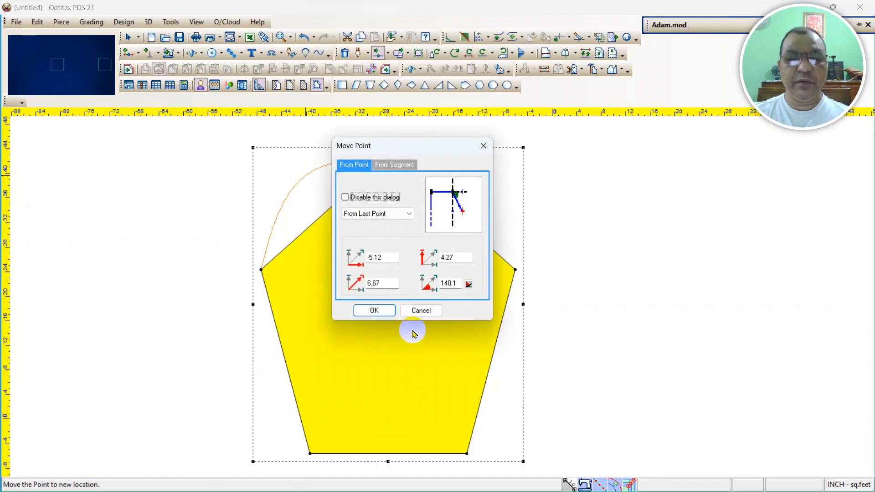
click(357, 250)
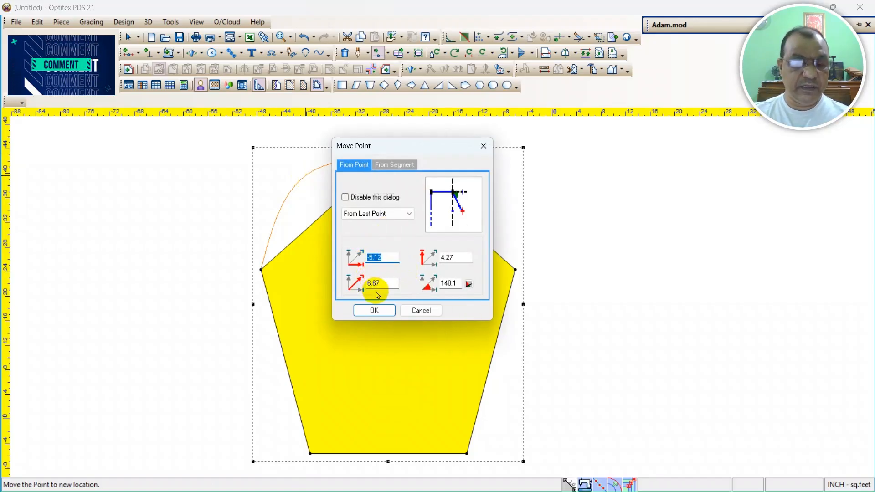
click(374, 310)
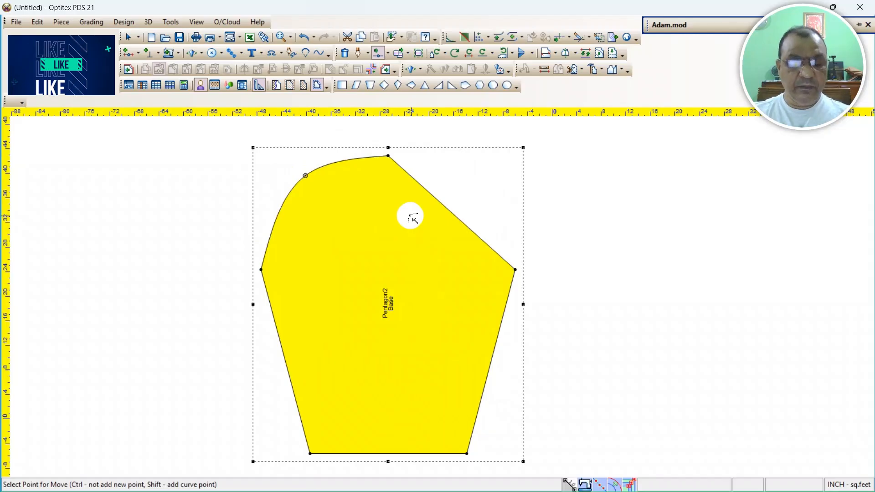
key(ctrl+z)
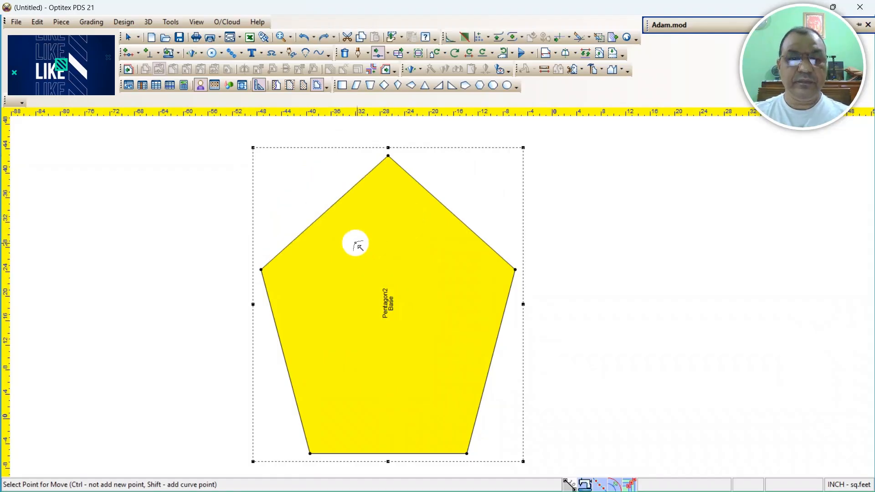
- Pull a new corner point out of the pentagon's upper-left edge by about -6.89 horizontally and 4.75 vertically, undo it, and leave Move Point
click(326, 201)
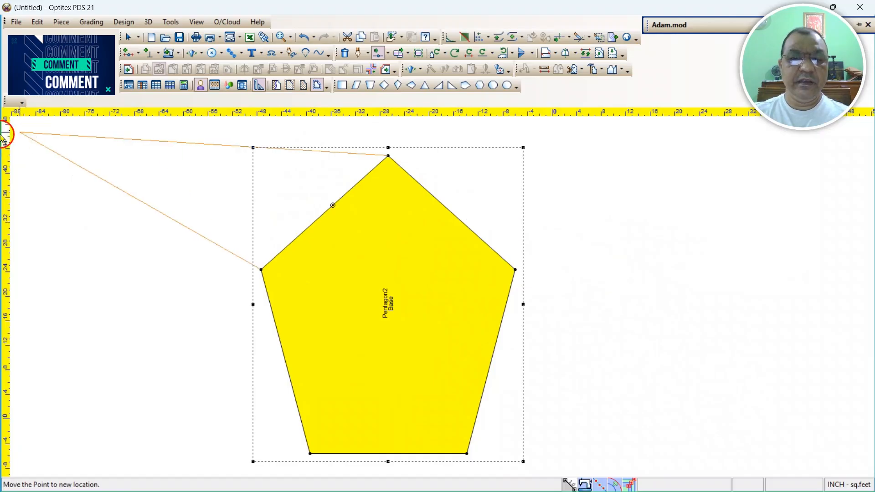
click(290, 175)
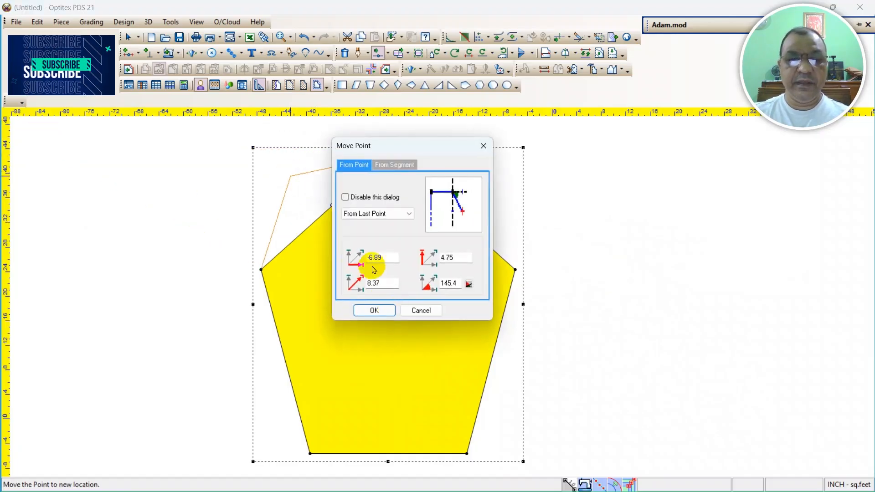
click(375, 311)
key(ctrl+z)
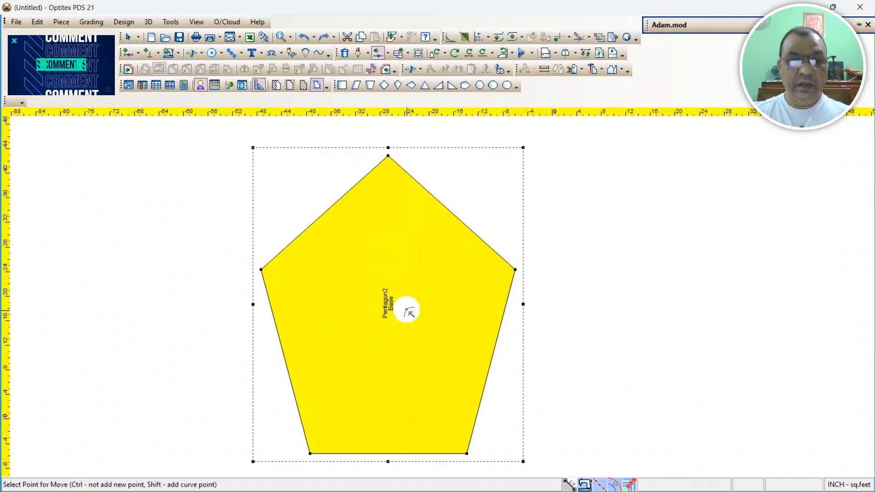
right_click(514, 147)
click(559, 159)
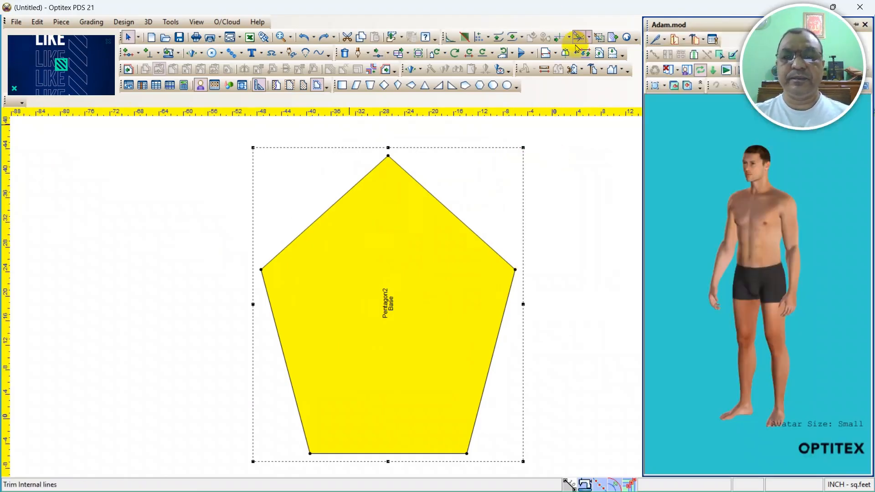
- Move the pentagon's right corner a distance of -5 with Move Point Along Contour, and undo the move
click(388, 53)
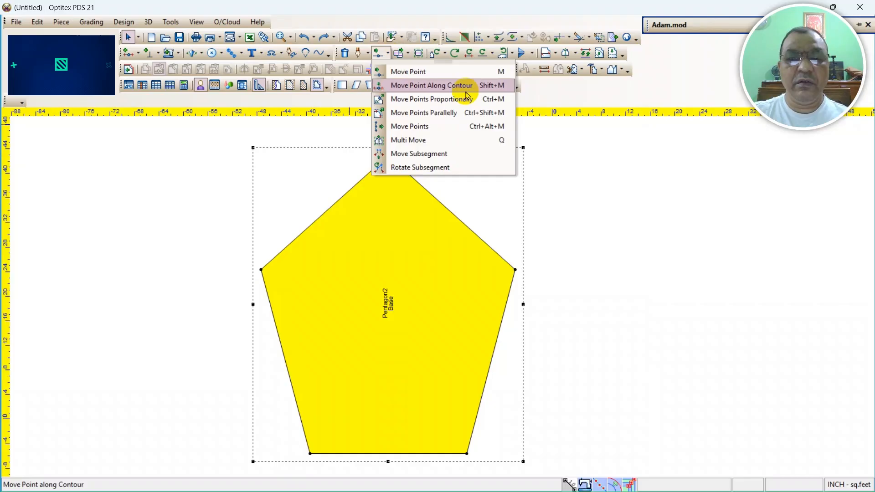
click(447, 90)
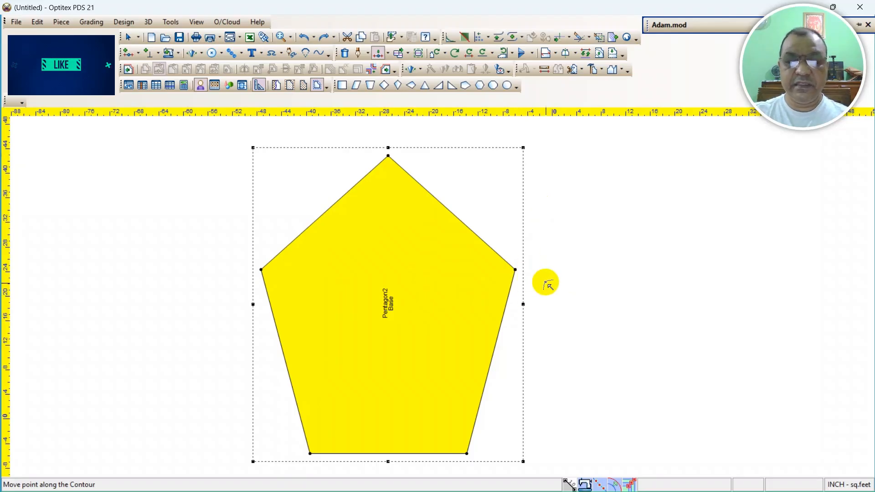
click(515, 270)
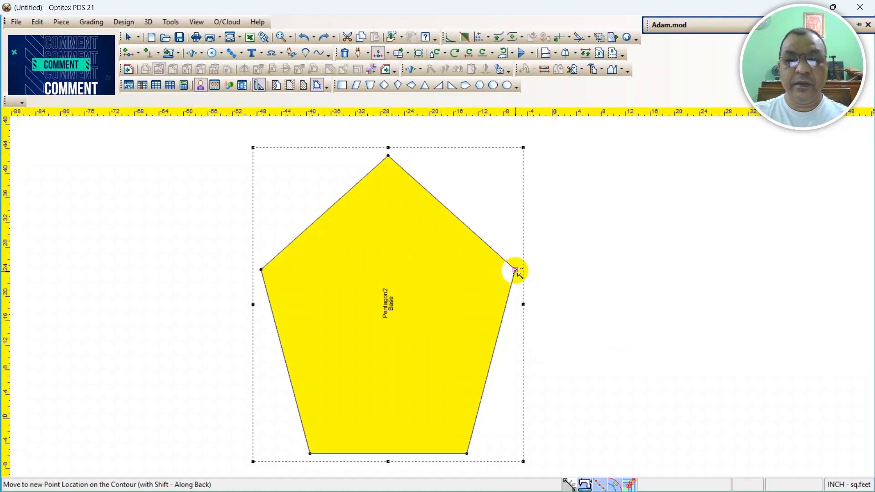
click(515, 271)
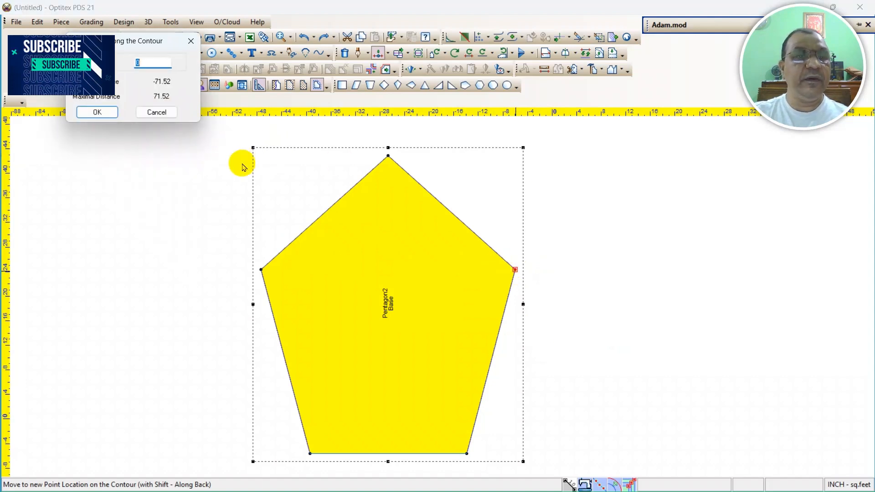
drag(173, 40, 215, 174)
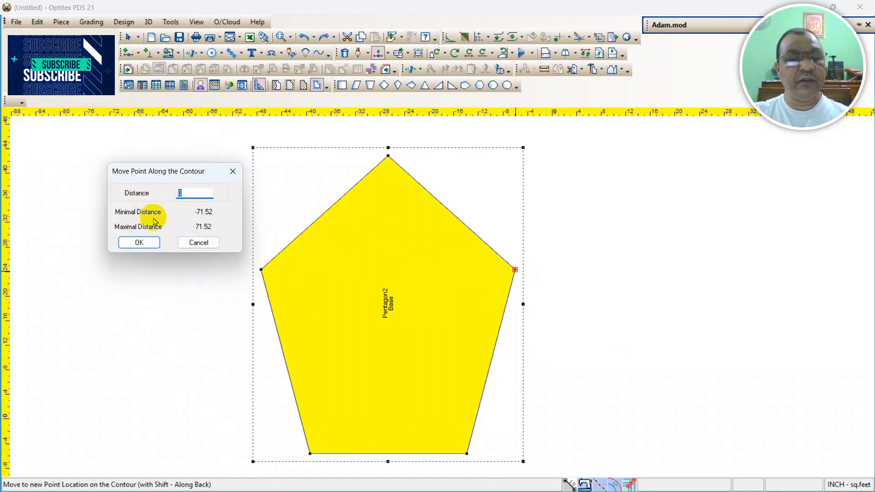
text(-)
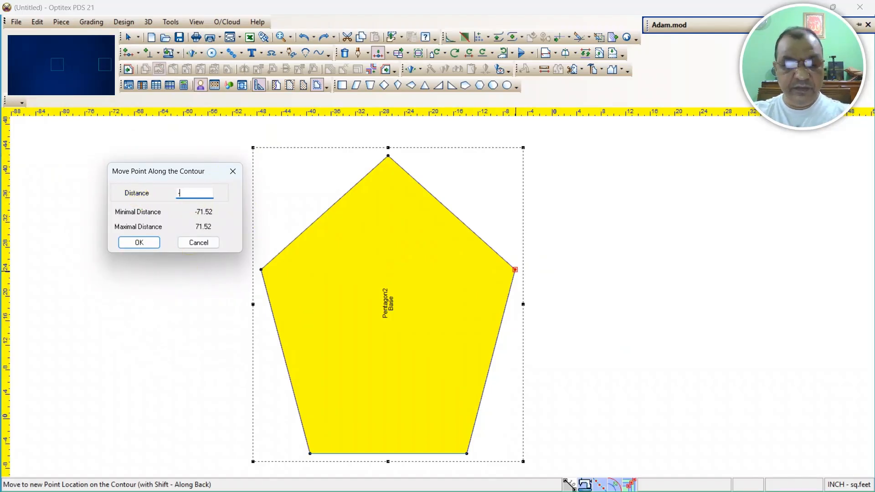
text(5)
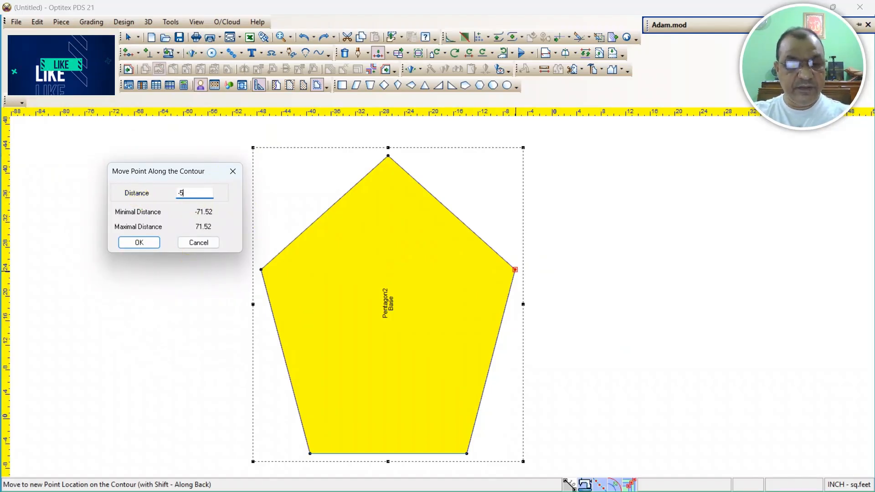
click(139, 243)
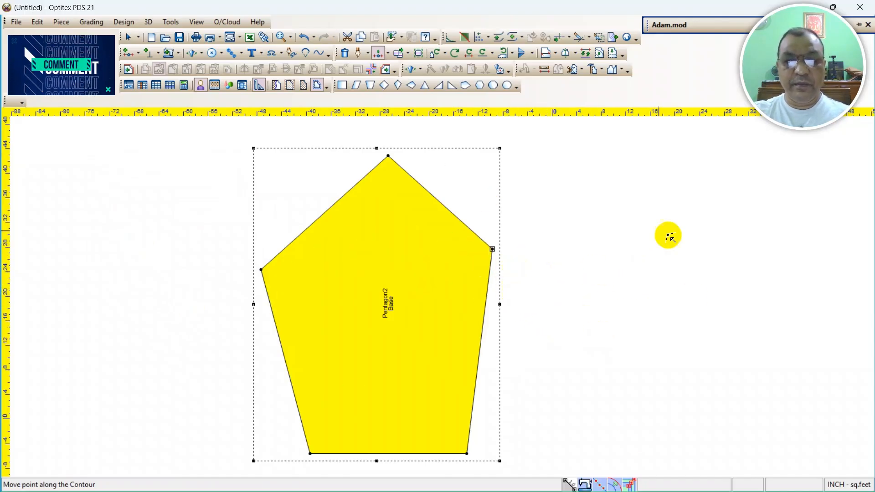
right_click(271, 180)
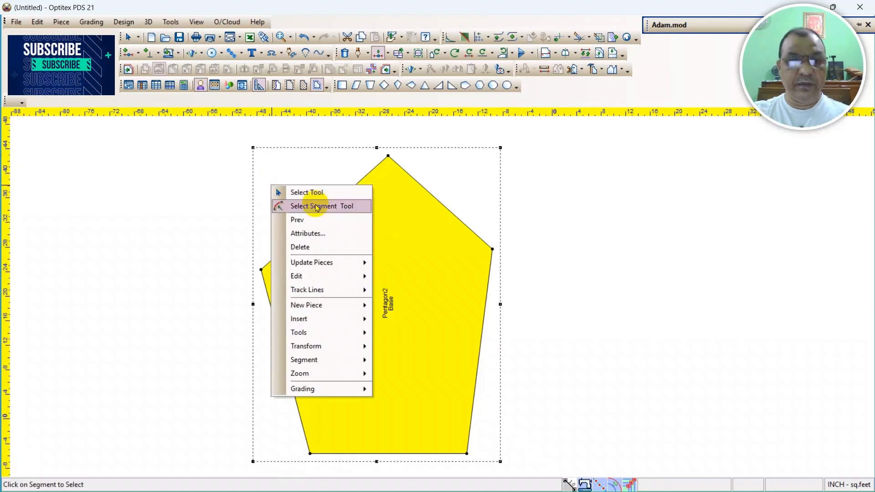
click(307, 191)
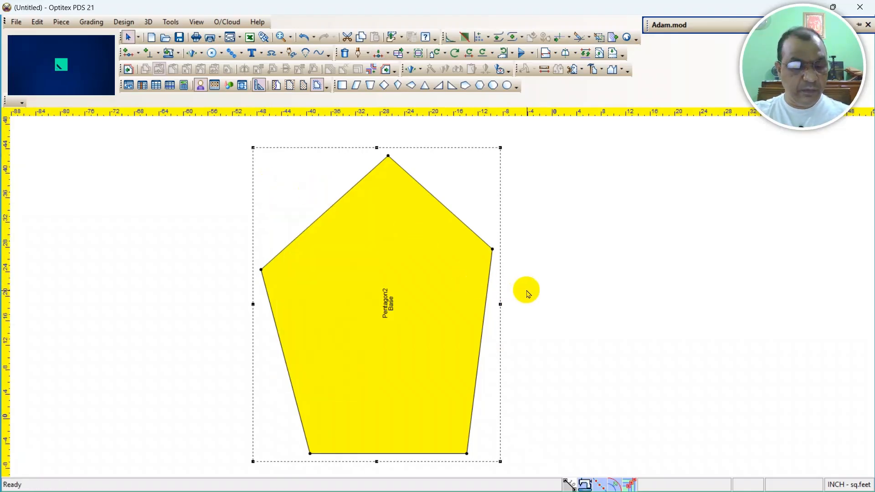
key(ctrl+z)
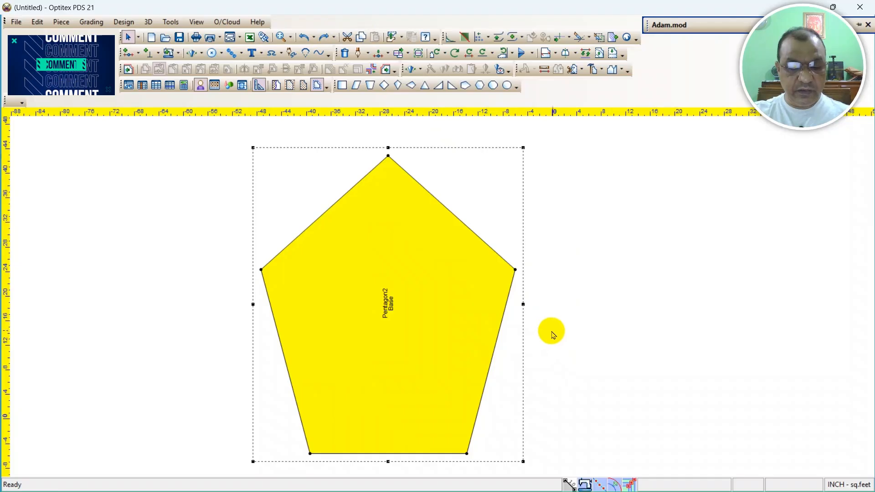
key(m)
click(516, 270)
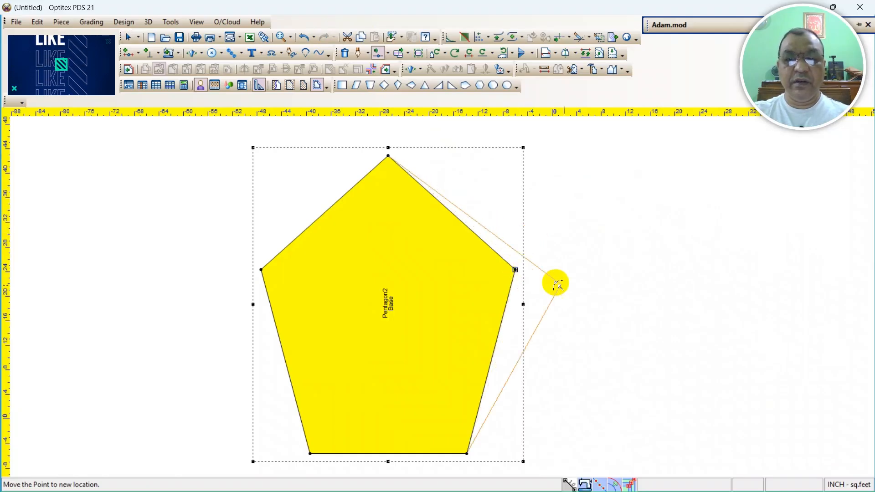
click(541, 274)
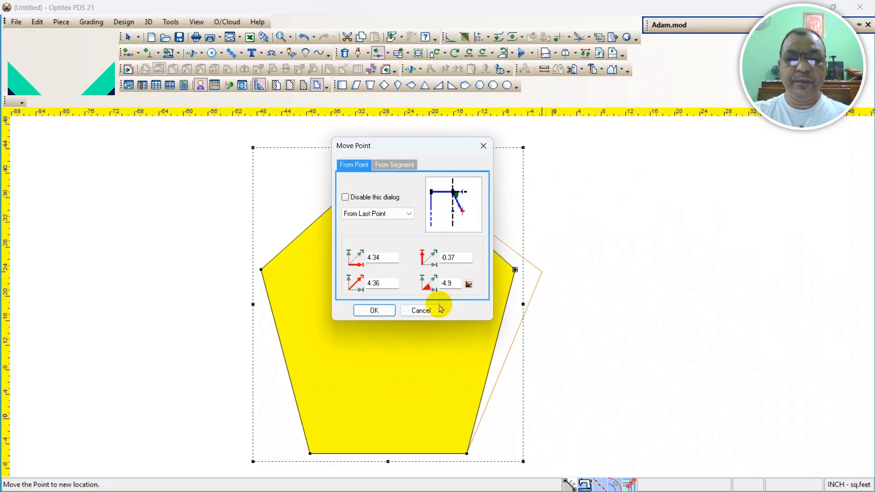
click(422, 311)
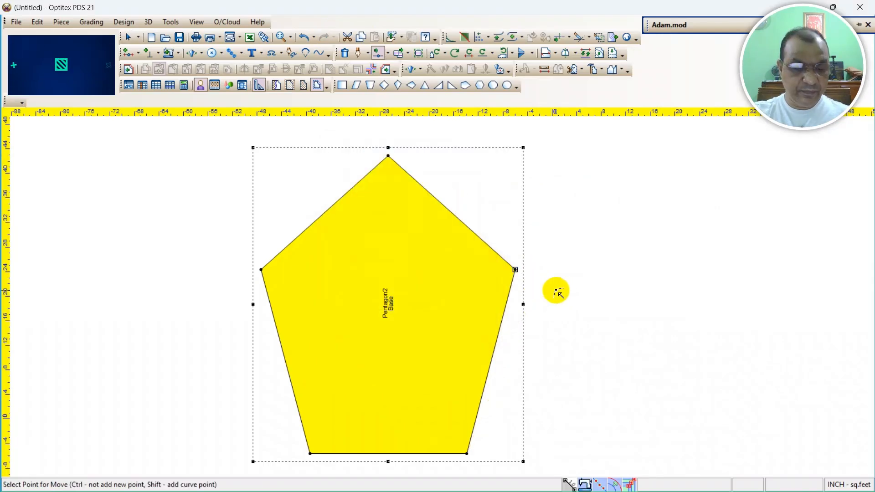
right_click(565, 247)
click(586, 252)
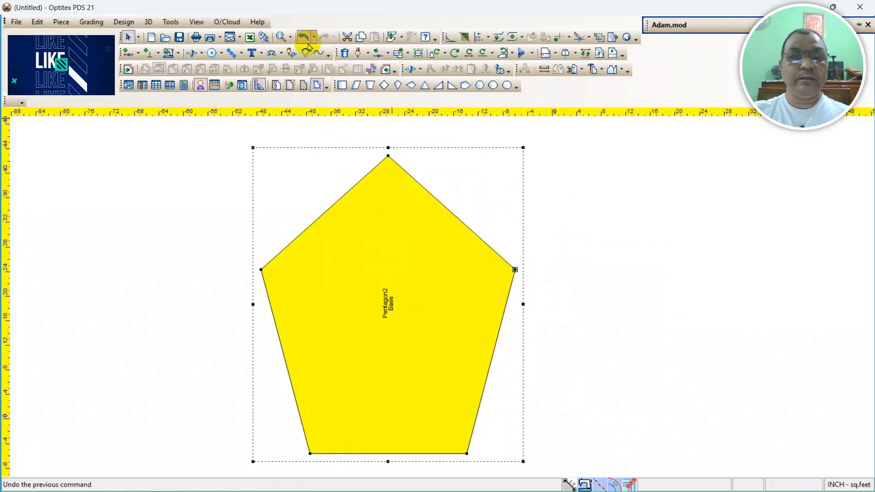
- Move the segment between the pentagon's left and right corners proportionally, shifting the apex -6.61 horizontally and 1.14 vertically with Move Points Proportionally
click(389, 53)
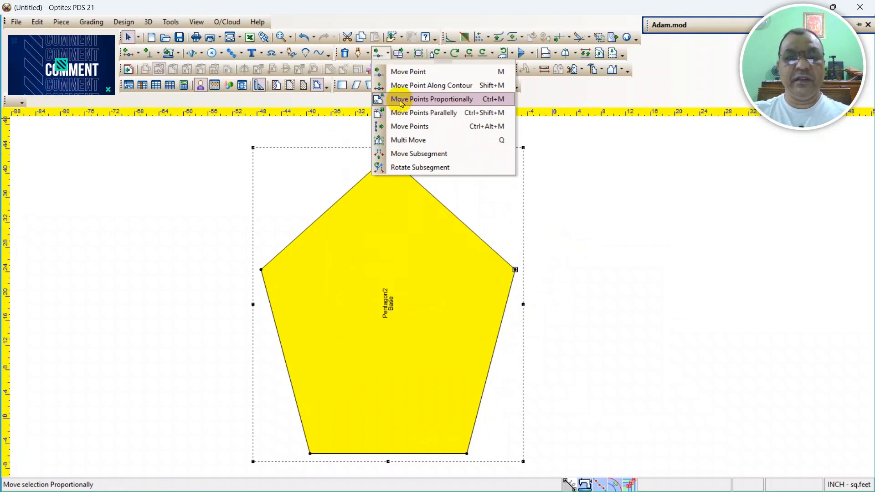
click(402, 104)
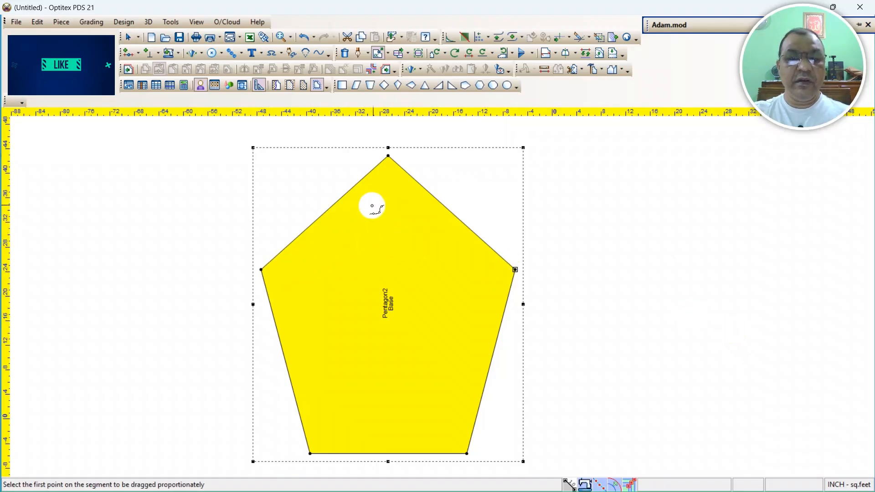
click(261, 269)
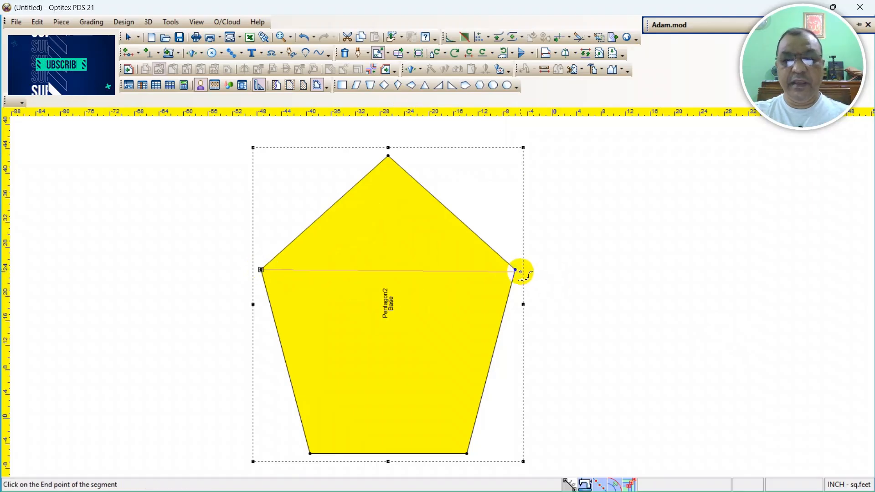
click(516, 270)
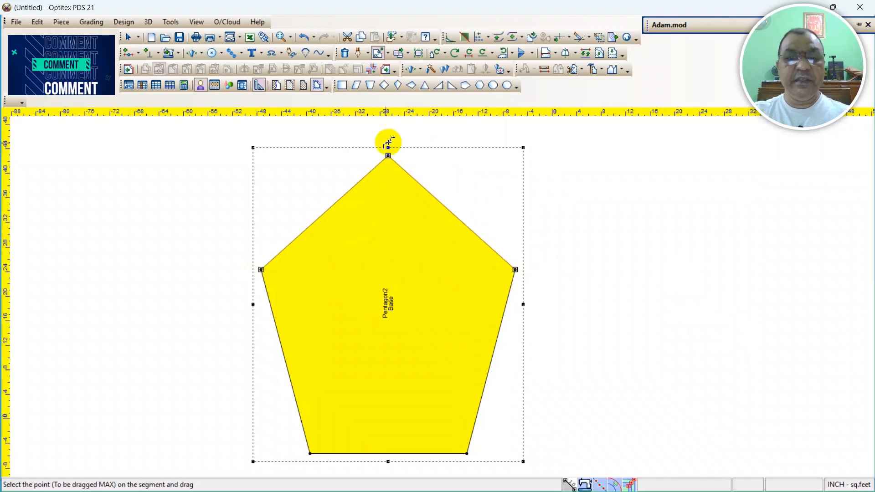
drag(388, 155, 348, 149)
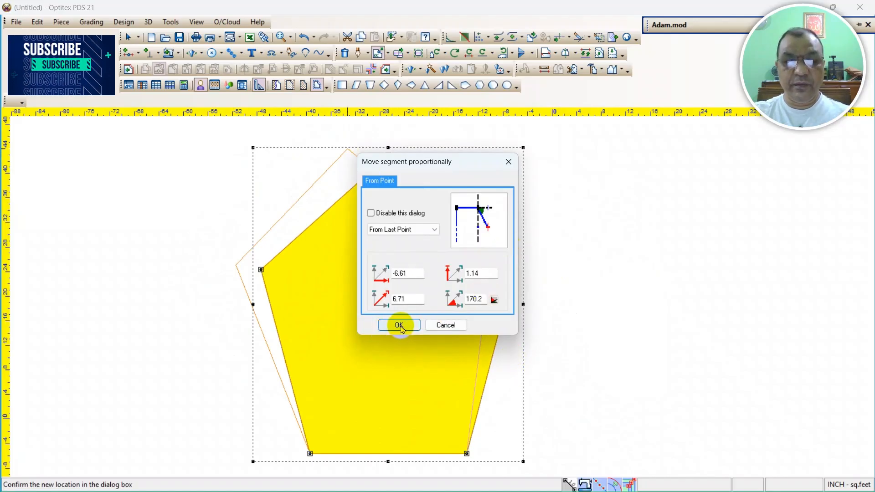
drag(414, 275, 319, 255)
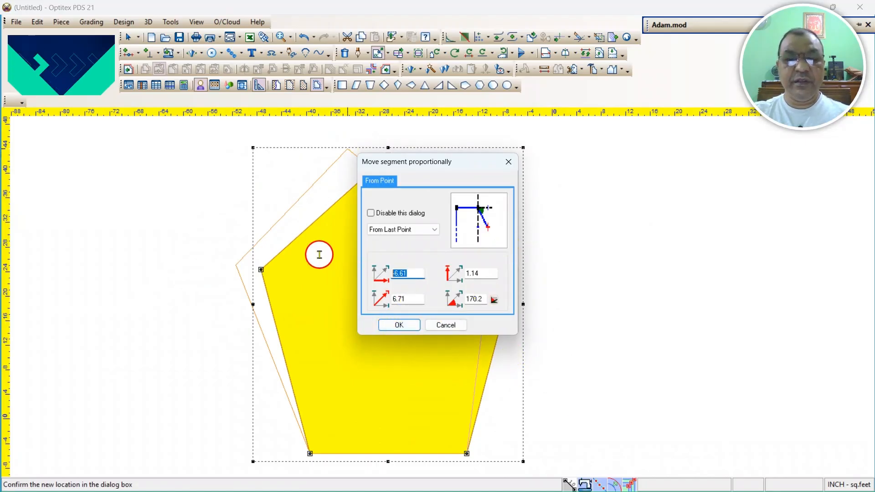
click(401, 328)
- Examine how the pentagon's upper corners and side edges changed after the proportional move
scroll(428, 328, down, 3)
scroll(443, 297, up, 2)
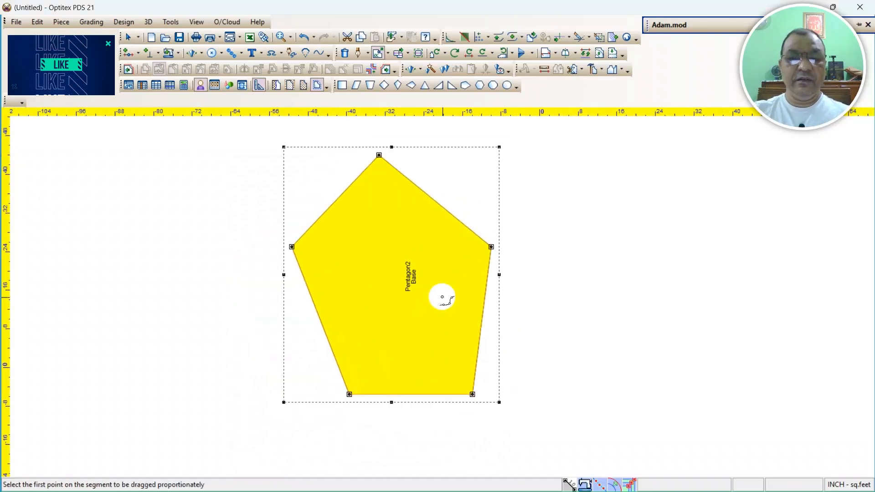
scroll(443, 297, up, 1)
scroll(442, 297, down, 1)
scroll(417, 284, up, 1)
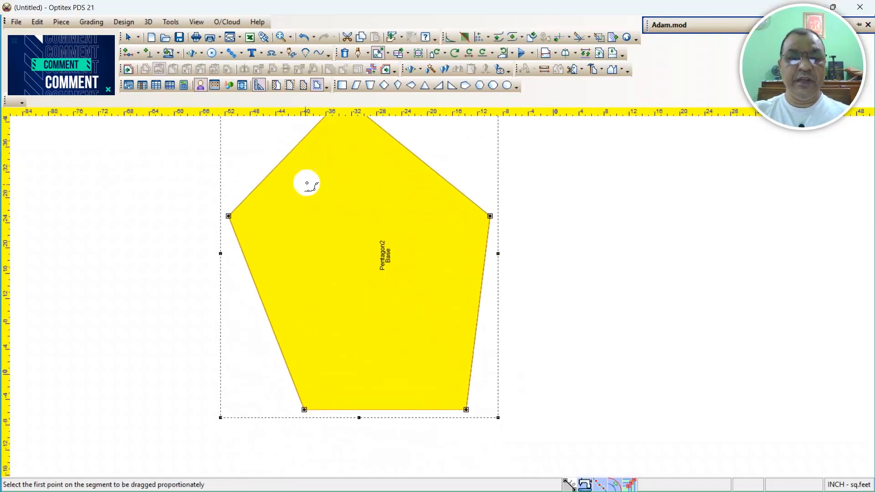
scroll(450, 290, down, 1)
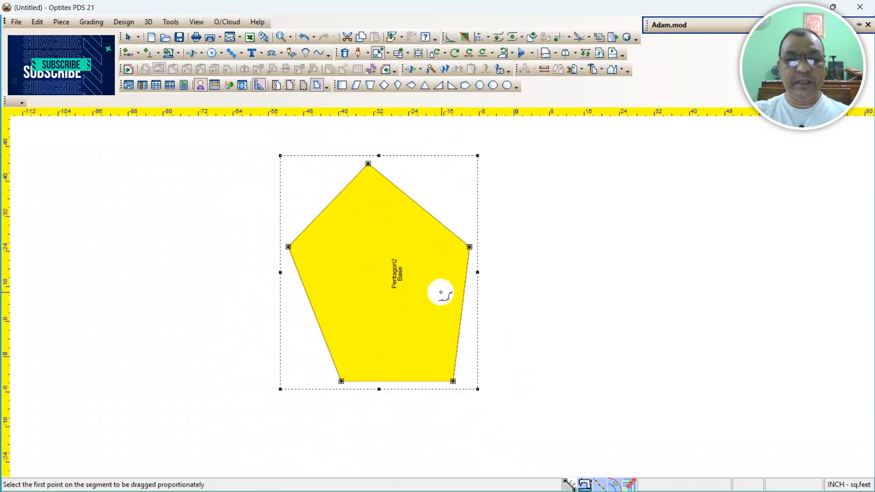
scroll(396, 251, up, 1)
scroll(444, 293, up, 1)
scroll(488, 242, down, 1)
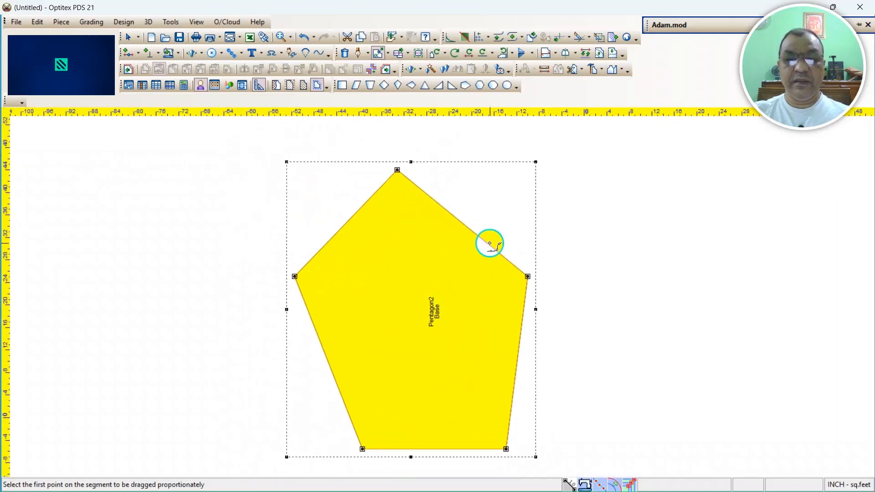
- Leave Move Points Proportionally and undo the proportional move of the pentagon's upper corners
right_click(492, 245)
click(534, 252)
key(ctrl+z)
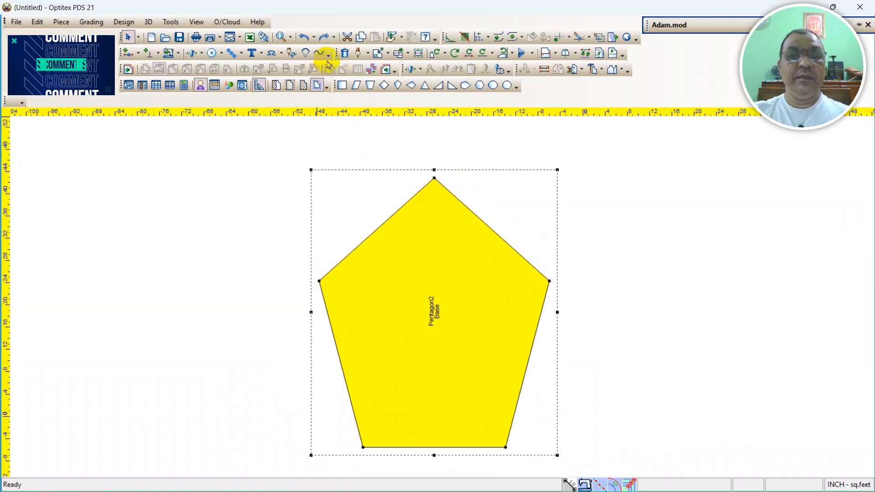
- Shift the pentagon's upper-left edge by -38.53 horizontally and -4.73 vertically using Move Points Parallelly, undo the move, and leave the tool
click(387, 54)
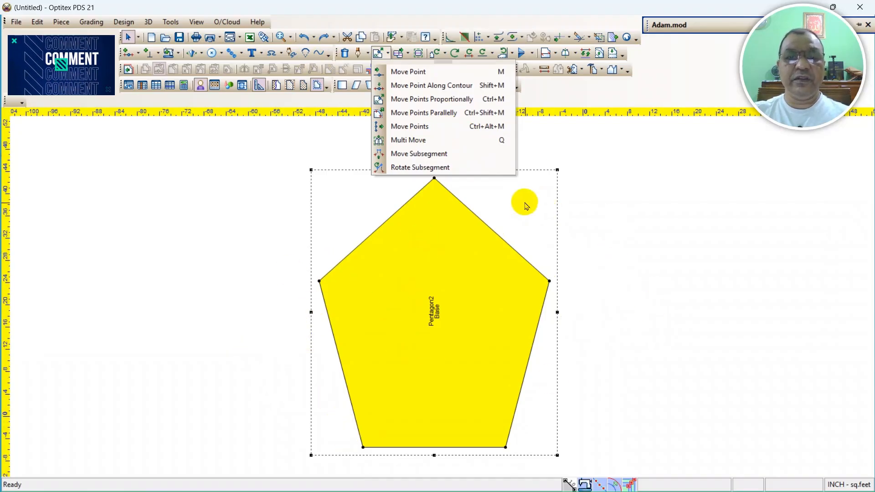
click(412, 114)
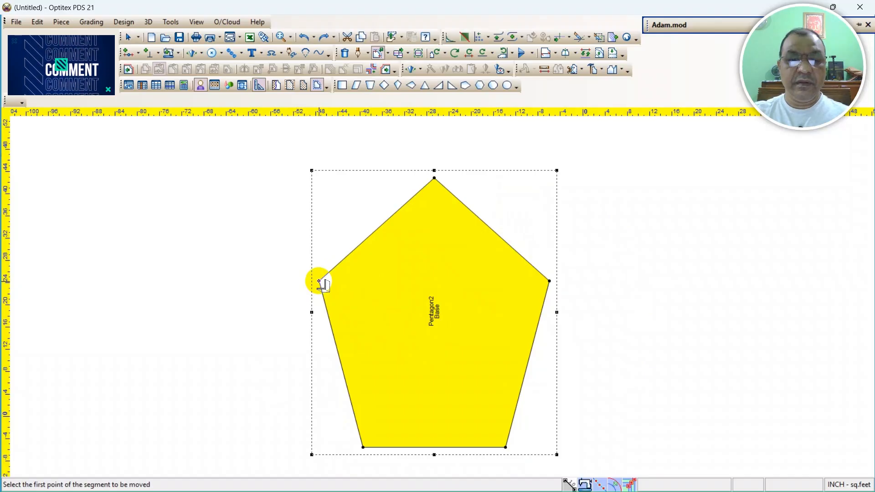
click(319, 281)
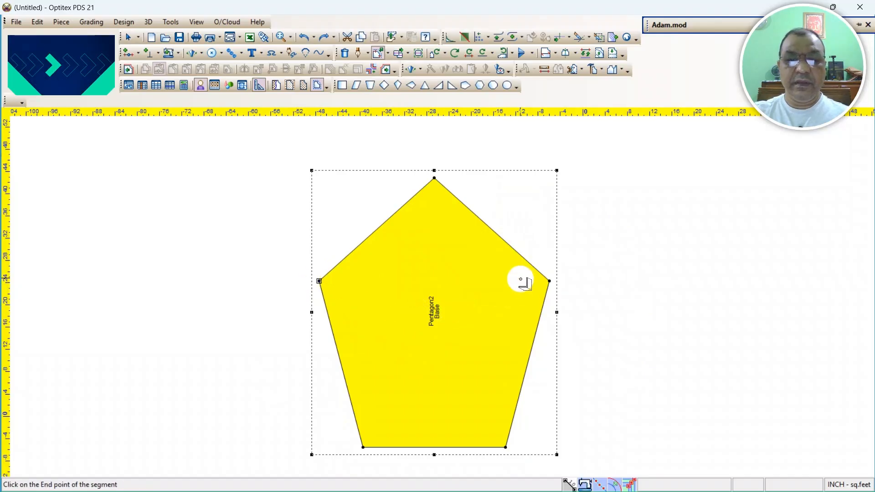
click(434, 178)
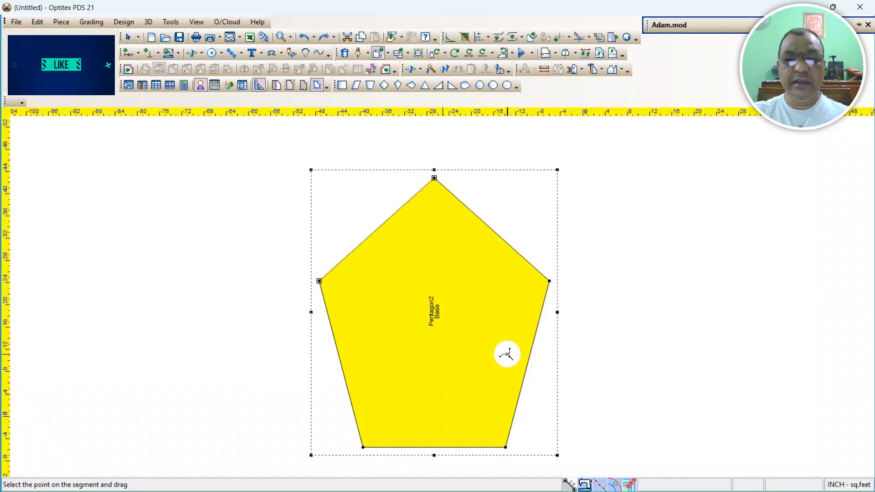
scroll(505, 346, down, 2)
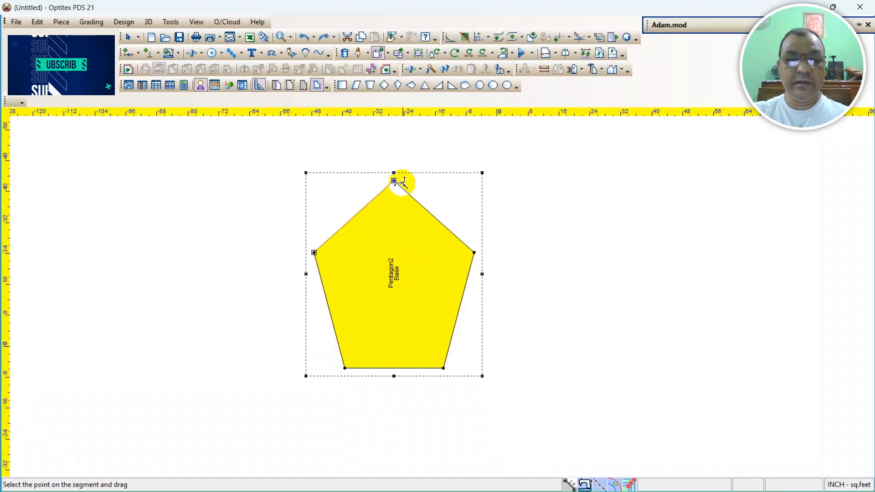
drag(395, 181, 245, 199)
click(245, 201)
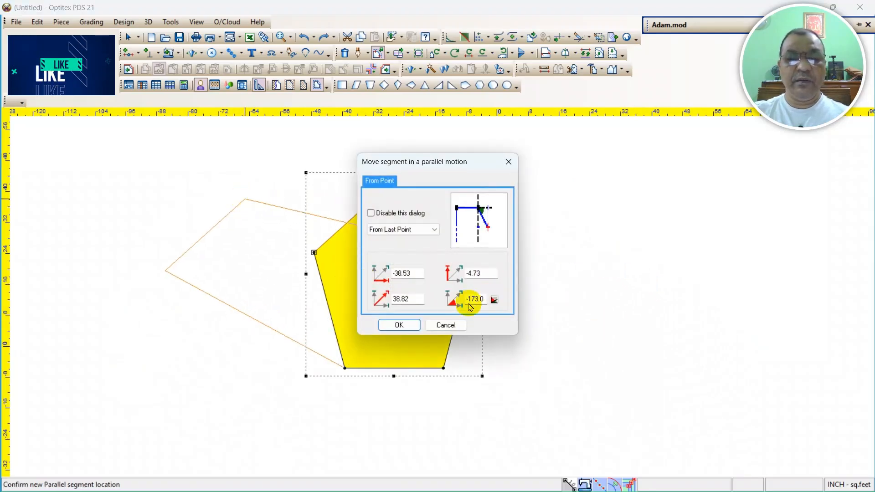
click(399, 325)
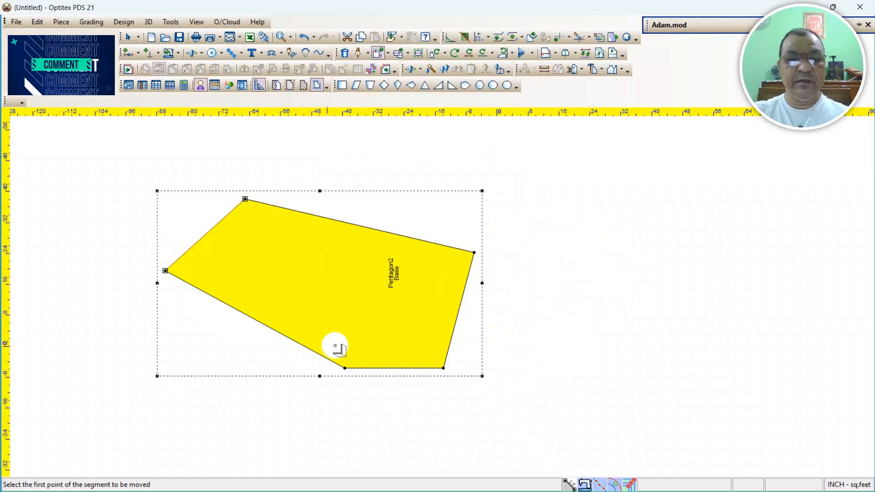
key(ctrl+z)
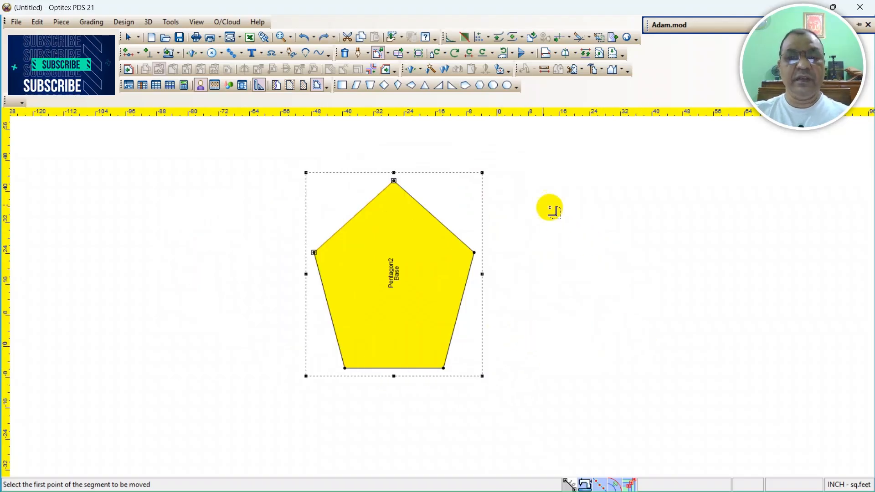
right_click(506, 163)
click(522, 170)
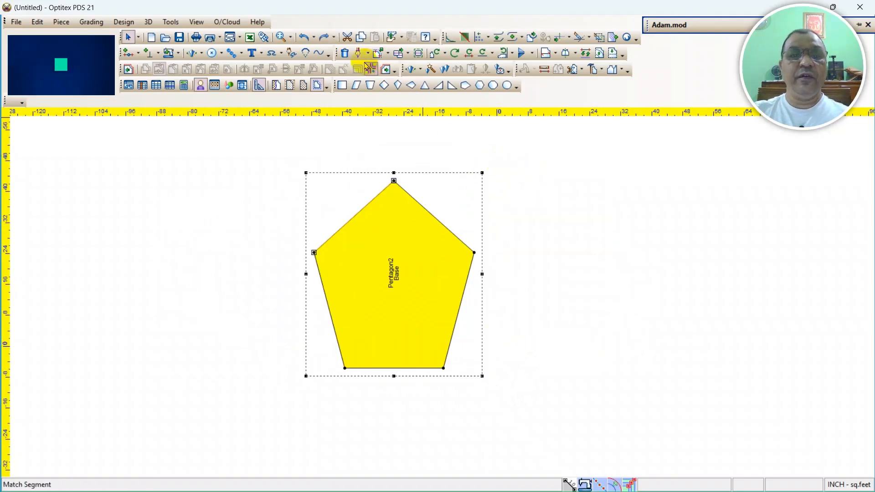
click(387, 54)
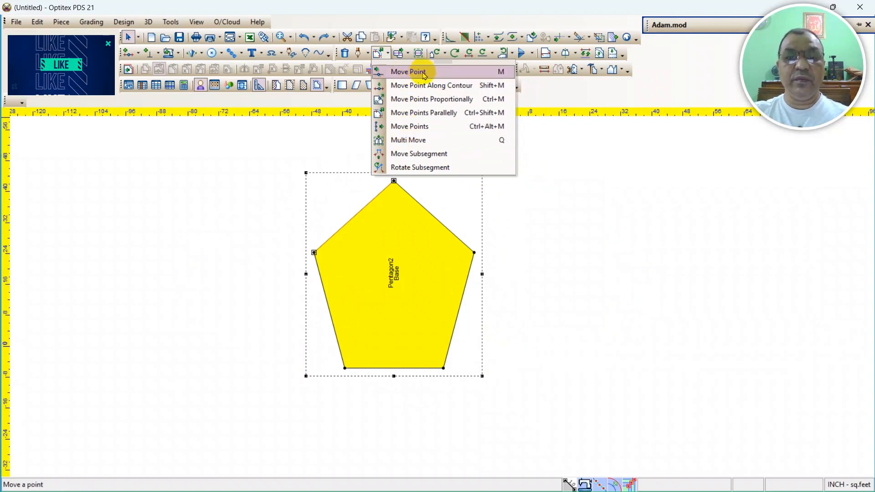
click(409, 126)
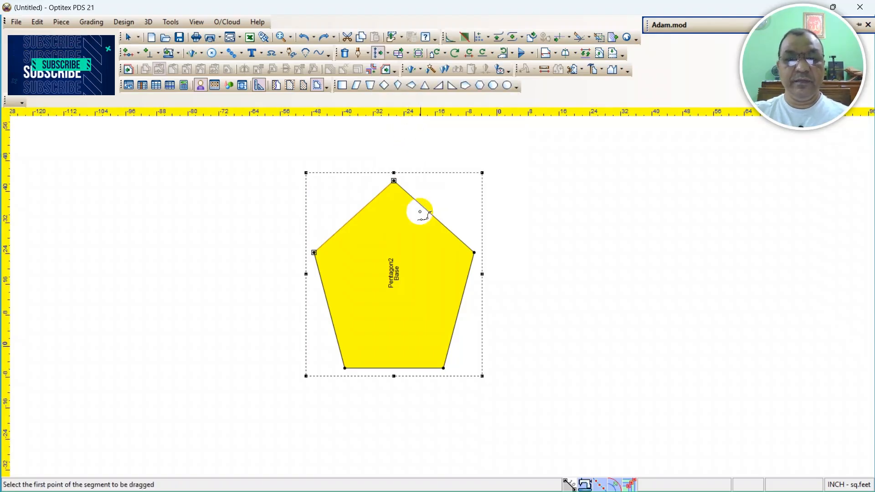
right_click(512, 167)
click(547, 173)
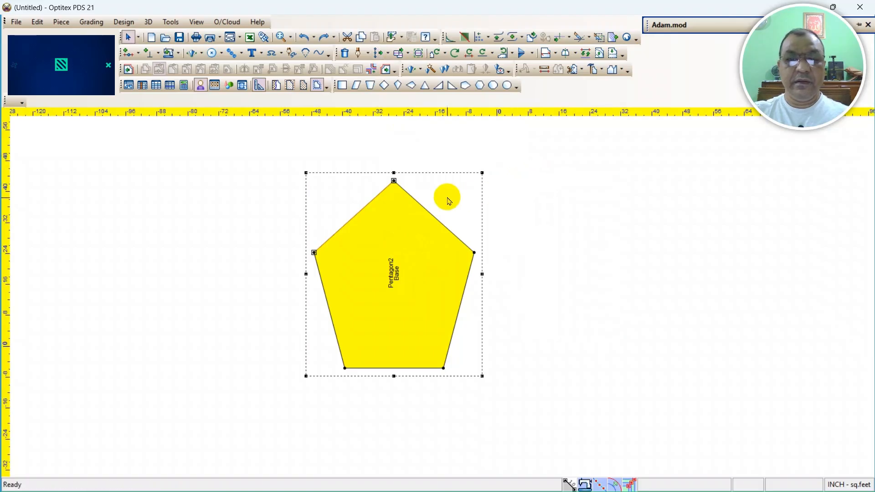
- Move the pentagon's right and lower-right corners by 27.48 horizontally and -2.43 vertically using Move Points, undo the move, and clear the point selection
click(382, 55)
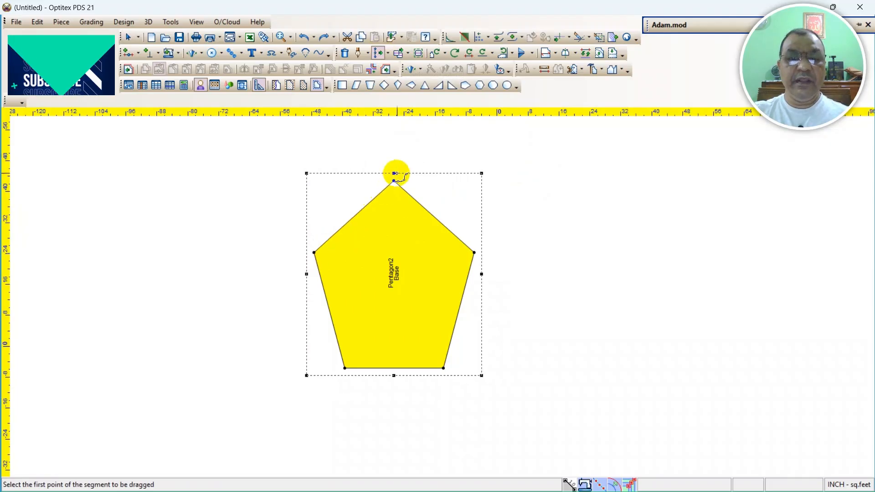
click(394, 181)
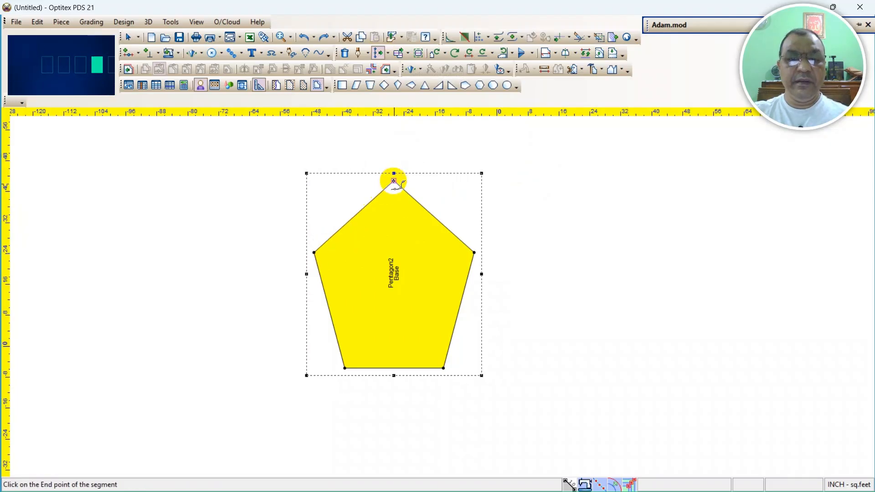
click(345, 368)
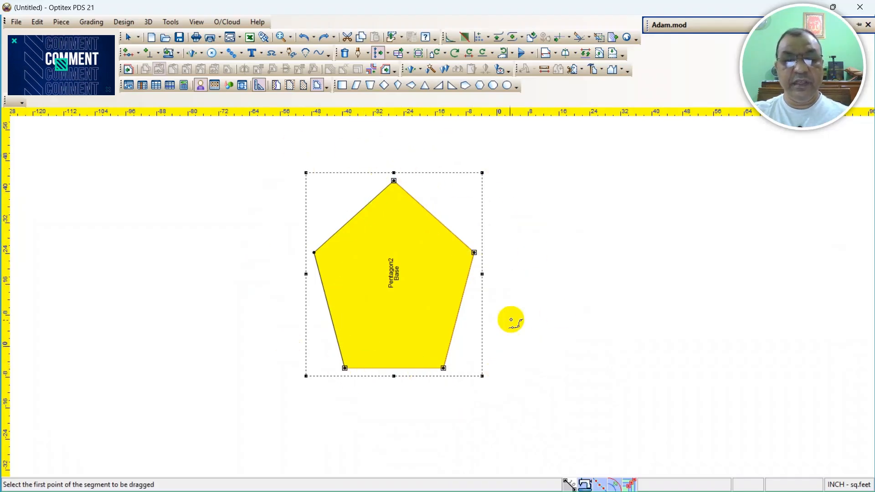
click(474, 252)
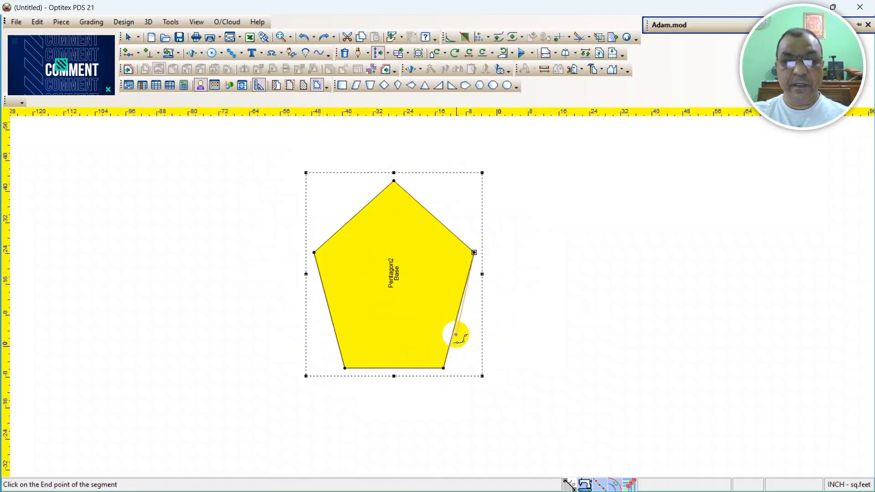
click(444, 368)
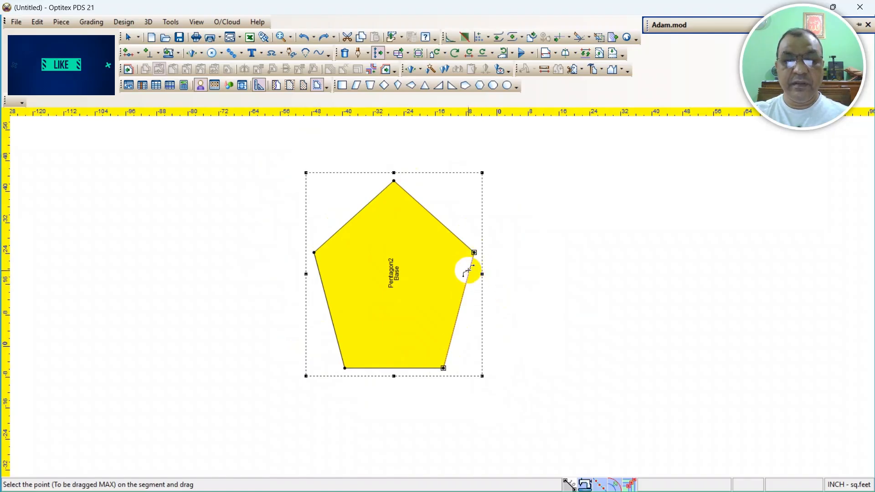
drag(474, 253, 575, 264)
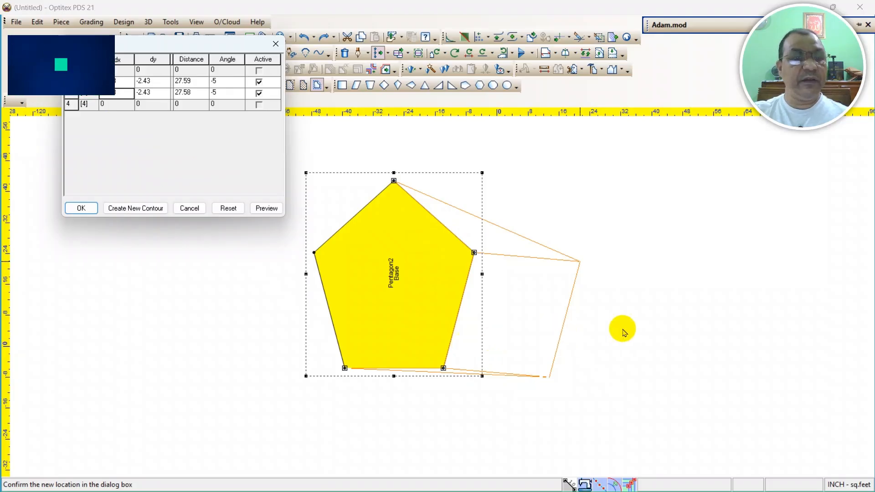
drag(203, 49, 181, 179)
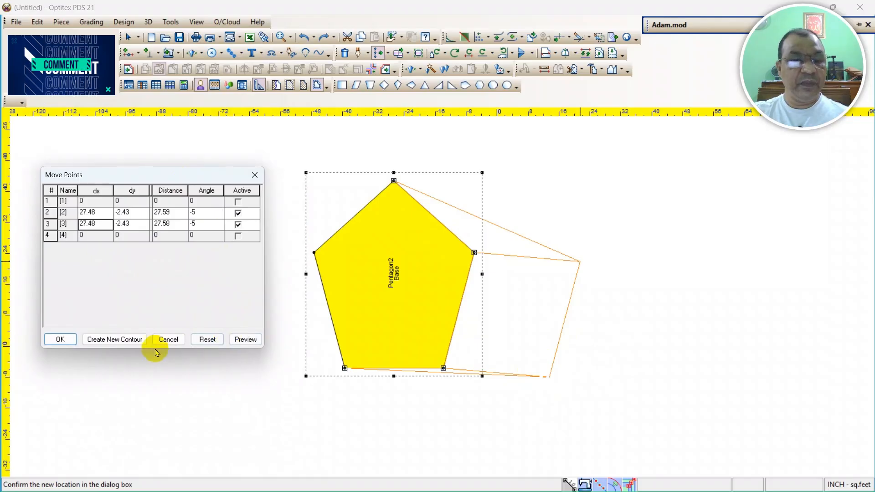
click(61, 339)
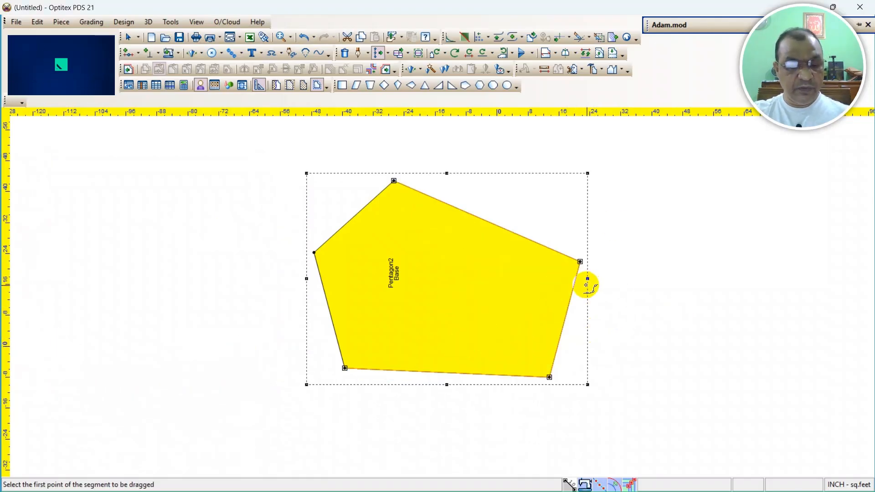
key(ctrl+z)
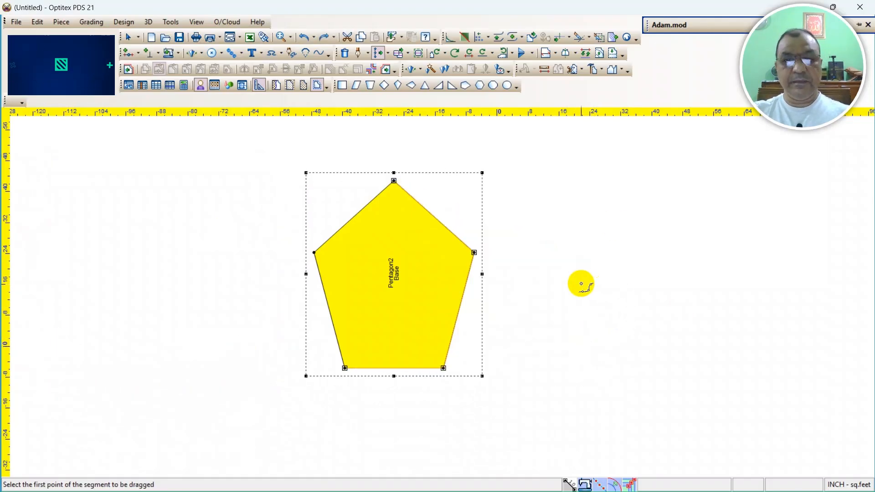
click(329, 58)
click(264, 131)
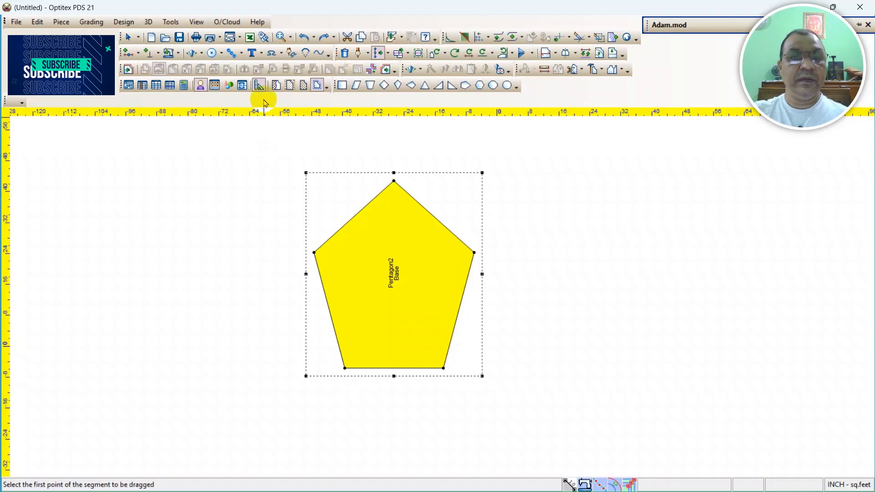
click(390, 55)
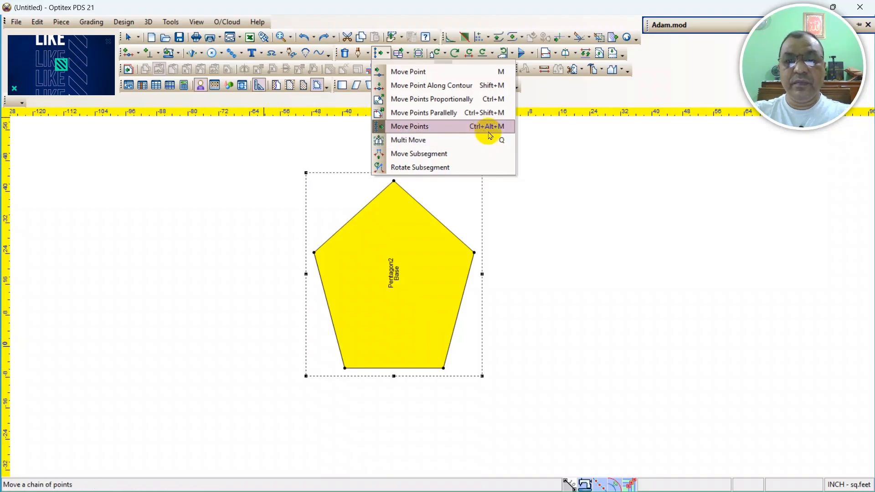
click(418, 129)
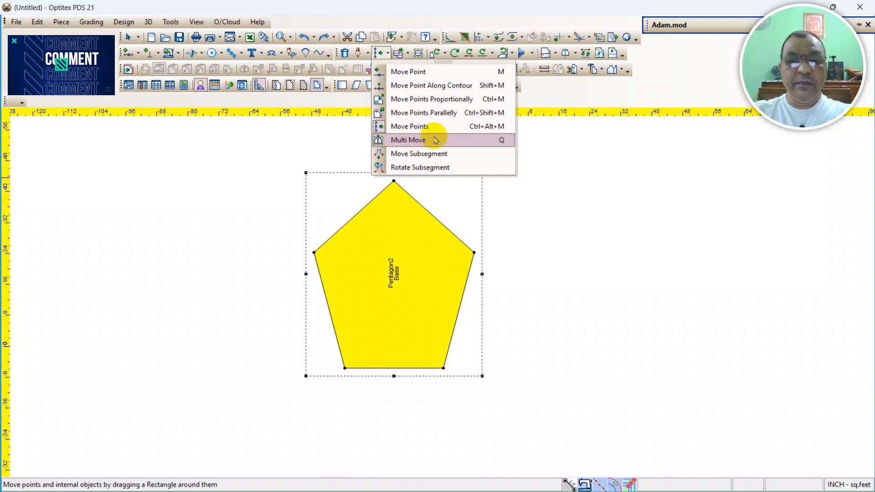
- Leave the Move Points tool and return to the Select tool
click(536, 213)
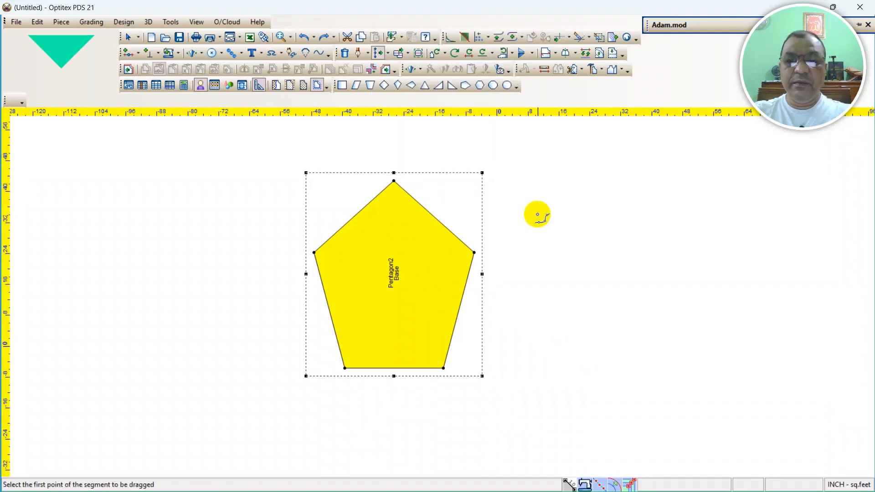
right_click(517, 195)
click(553, 196)
scroll(429, 301, up, 3)
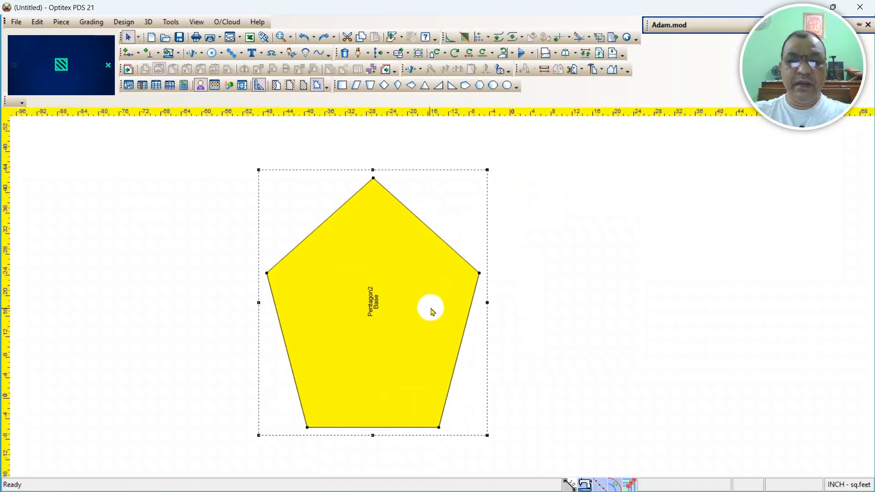
scroll(440, 294, down, 2)
scroll(446, 296, up, 1)
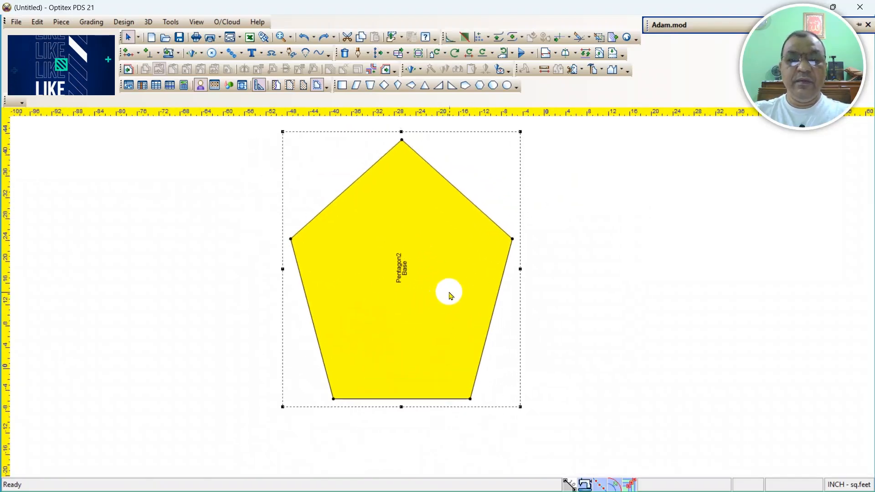
click(378, 54)
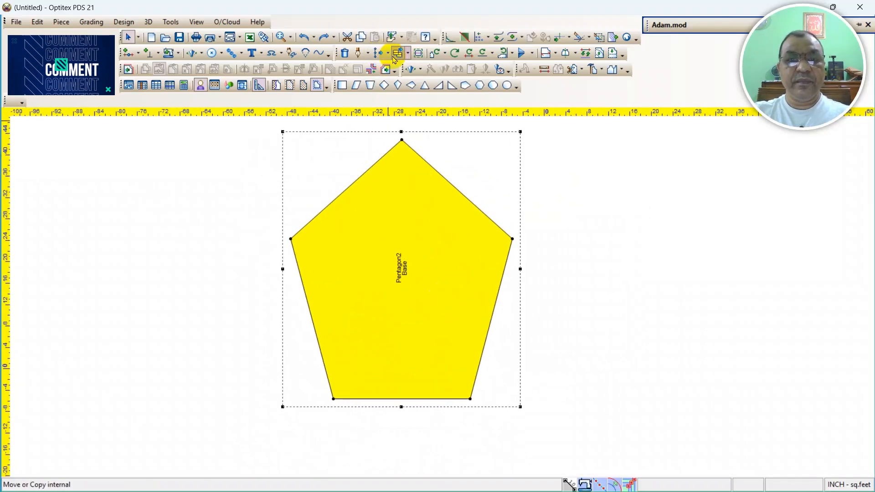
click(390, 54)
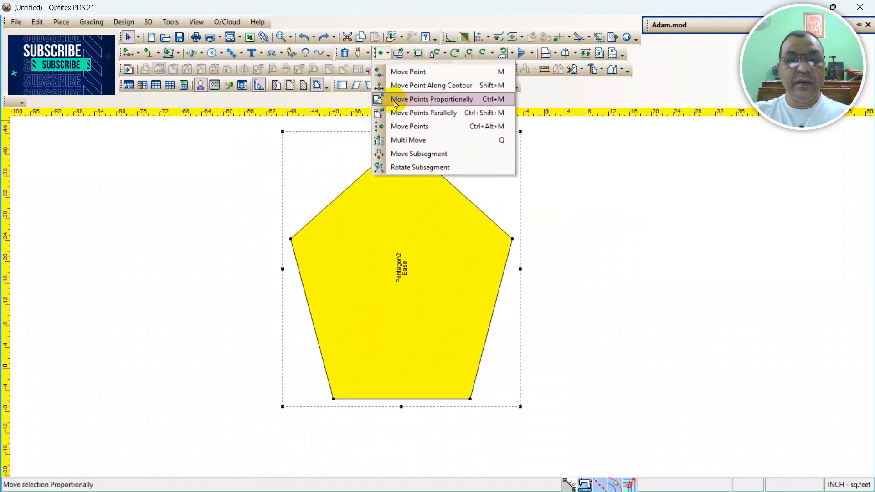
click(408, 142)
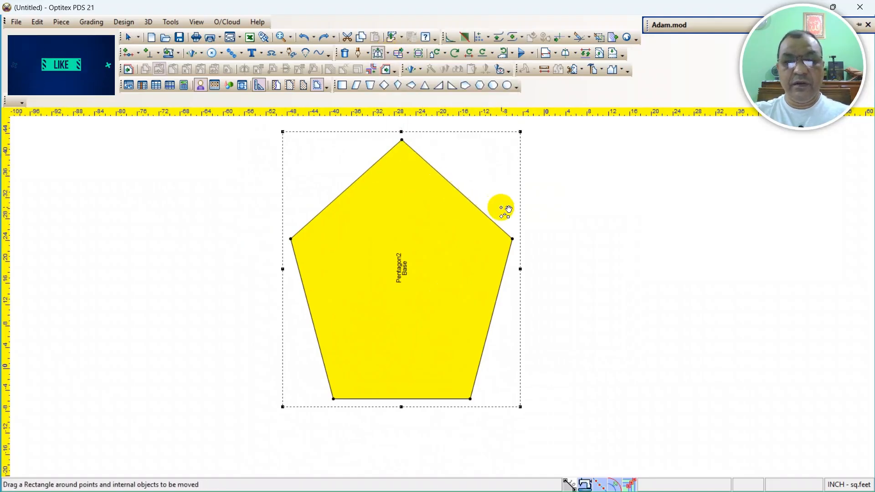
drag(481, 196, 250, 436)
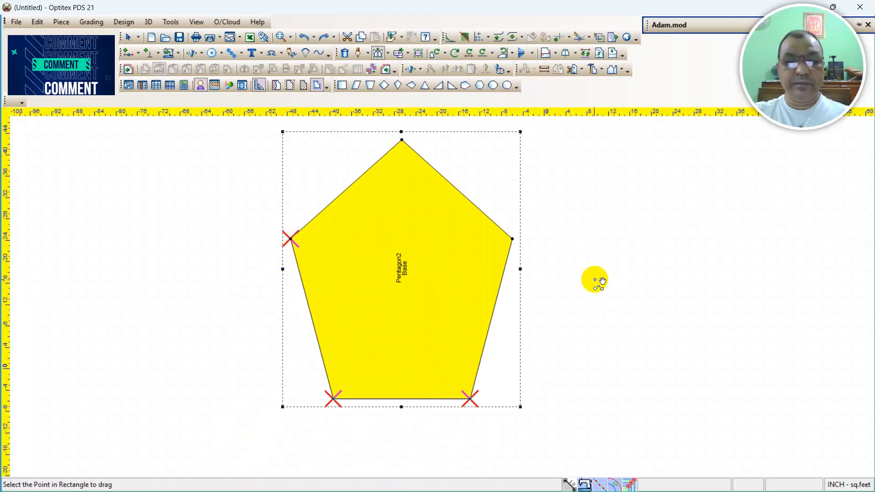
right_click(502, 176)
click(551, 183)
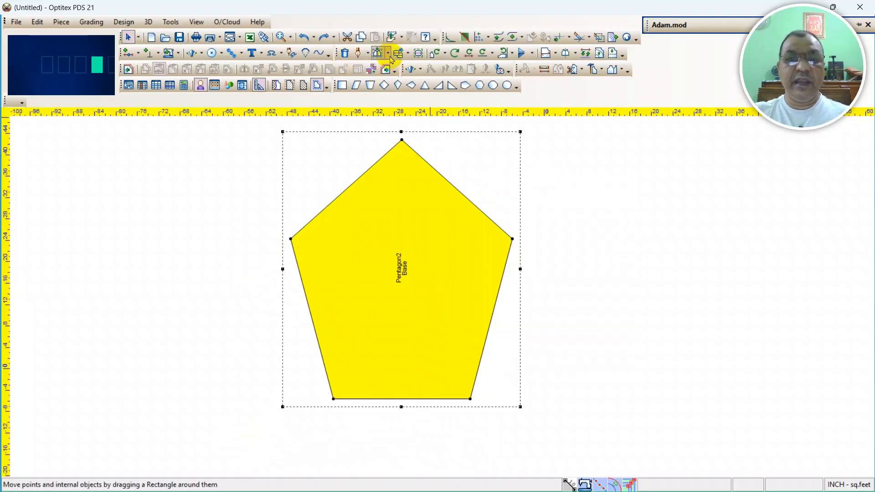
- Move the pentagon's right and lower-right corners together by 7.26 horizontally and -0.46 vertically using Multi Move
click(390, 55)
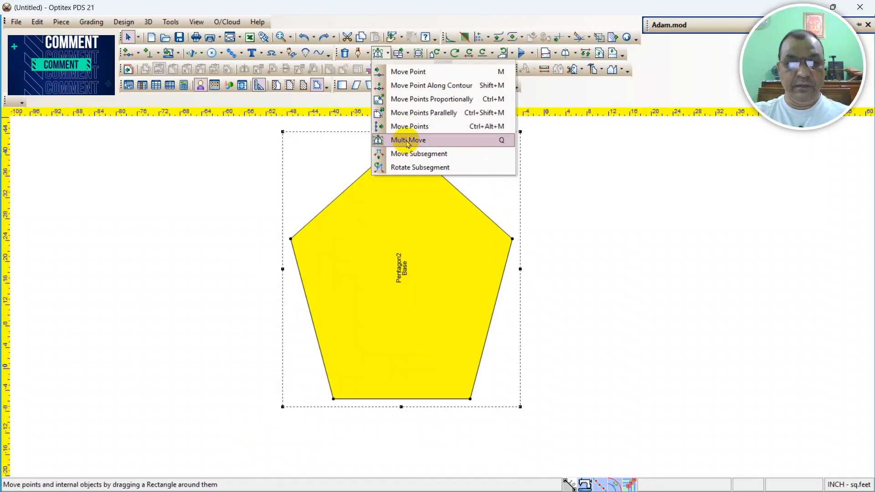
click(408, 141)
drag(461, 178, 580, 431)
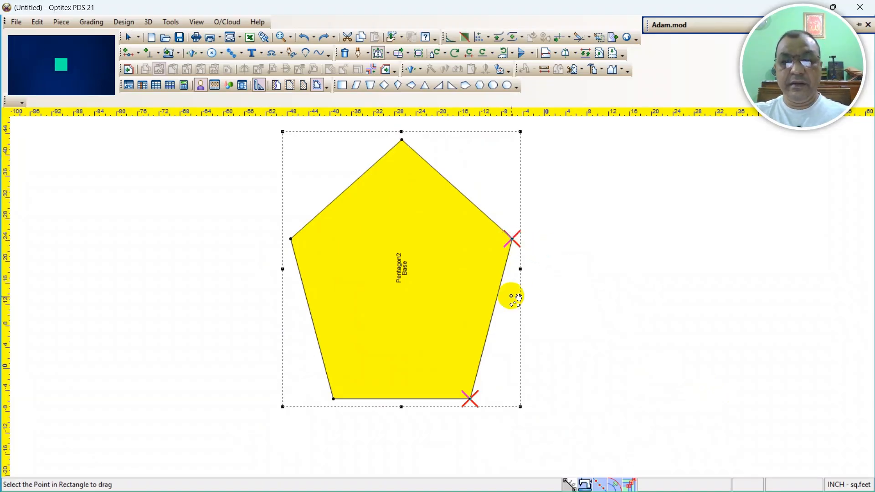
drag(518, 242, 540, 250)
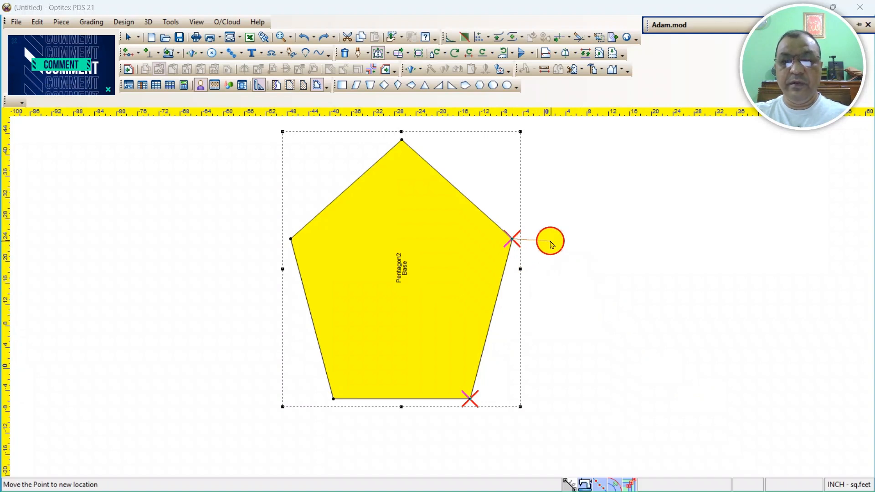
click(551, 245)
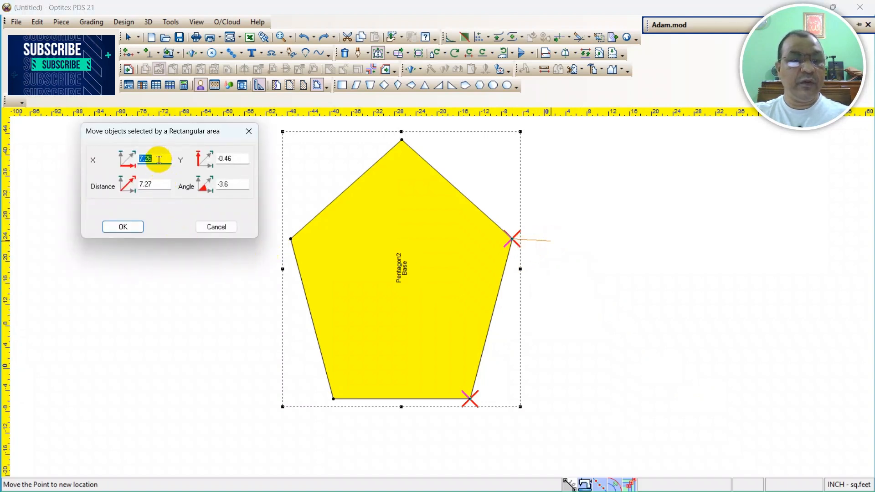
drag(164, 158, 95, 154)
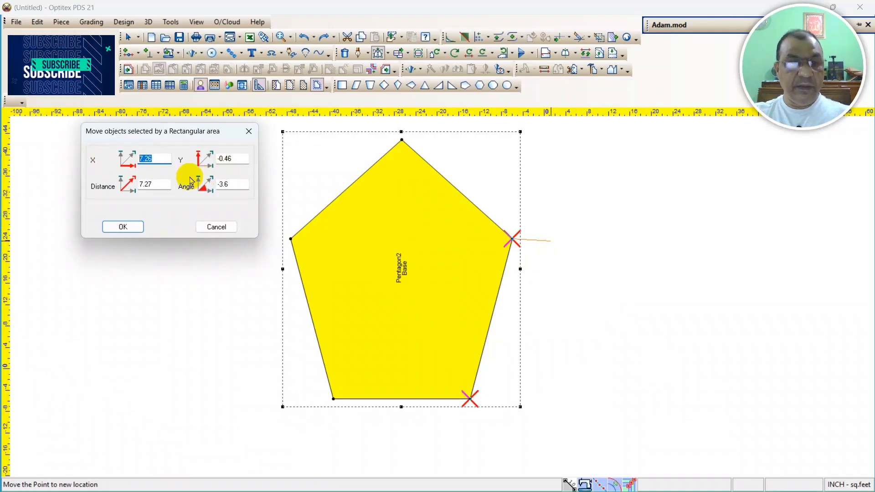
click(123, 226)
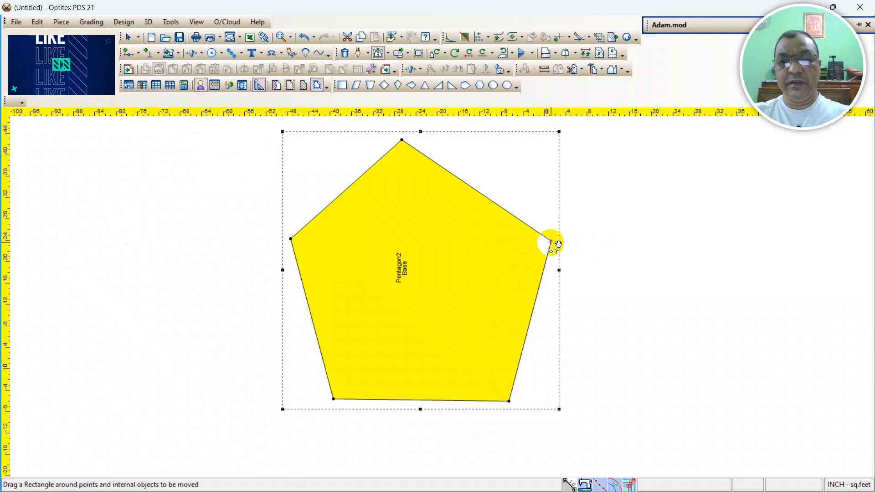
- Move the same two right-side corners again with Multi Move, by -0.11 horizontally and 2 vertically
drag(485, 181, 671, 439)
drag(551, 240, 553, 180)
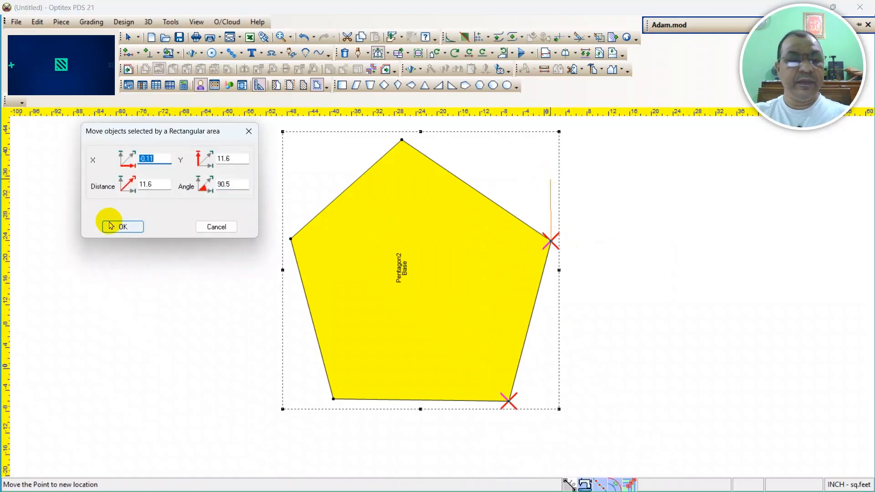
double_click(237, 157)
text(2)
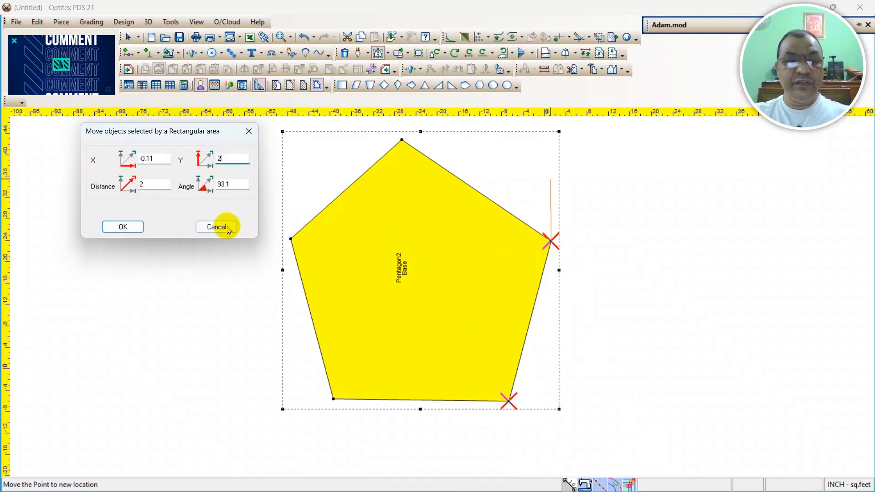
click(123, 228)
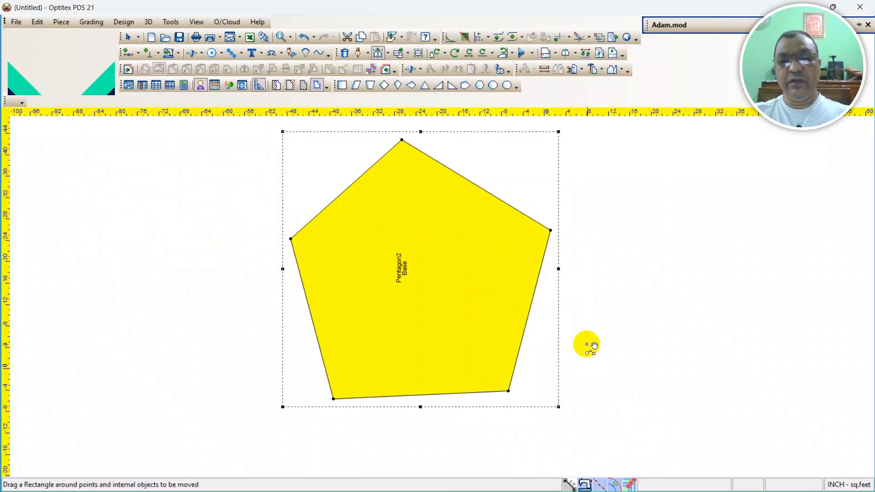
- Undo the Multi Move changes, leave the tool, and rotate the pentagon back so its tip points upward
key(ctrl+z)
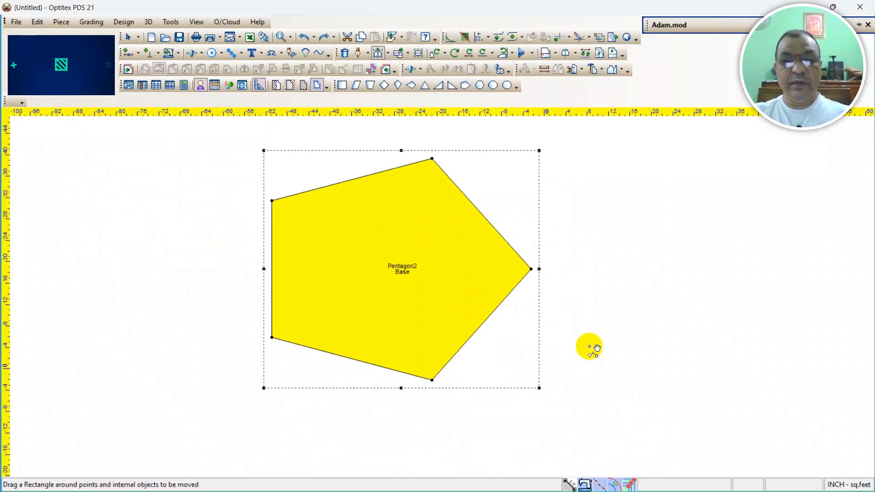
right_click(559, 246)
click(578, 254)
click(505, 54)
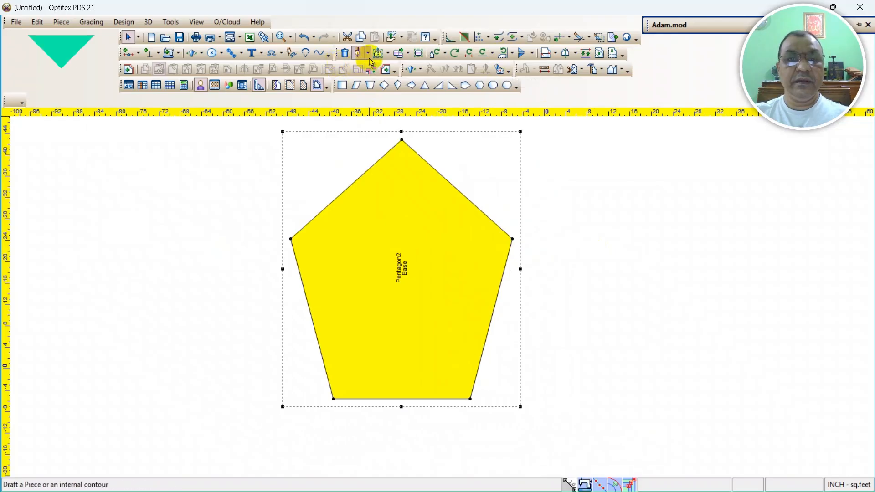
click(390, 55)
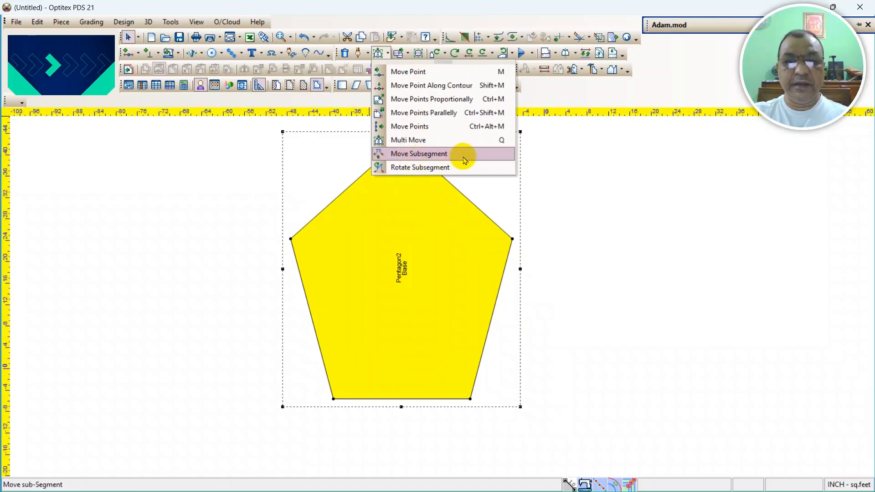
click(443, 155)
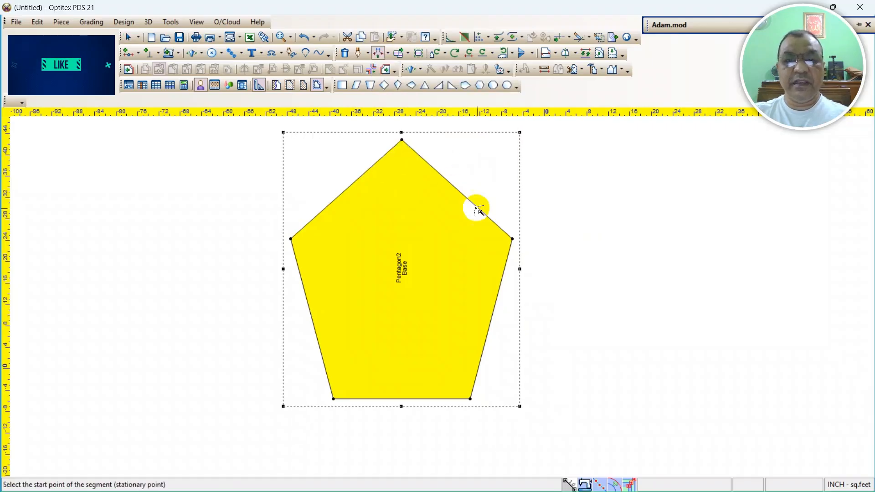
scroll(444, 299, down, 2)
scroll(445, 299, up, 1)
scroll(437, 303, down, 1)
scroll(441, 300, up, 1)
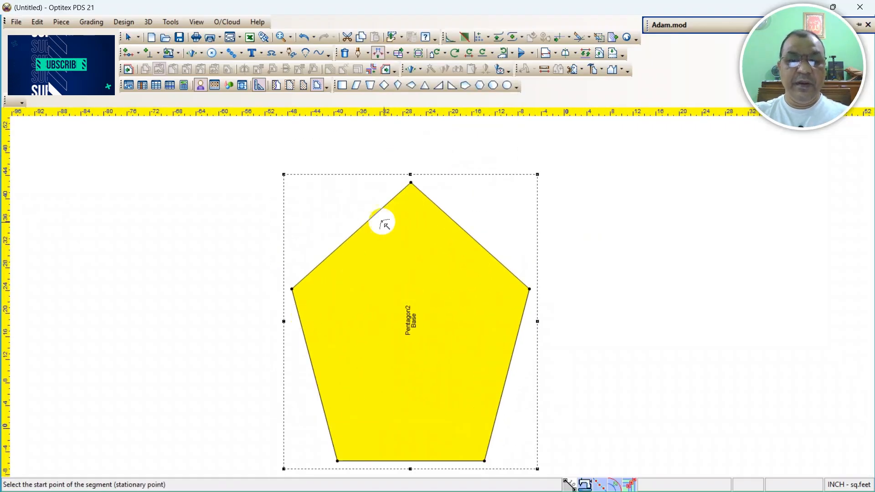
click(292, 290)
click(412, 185)
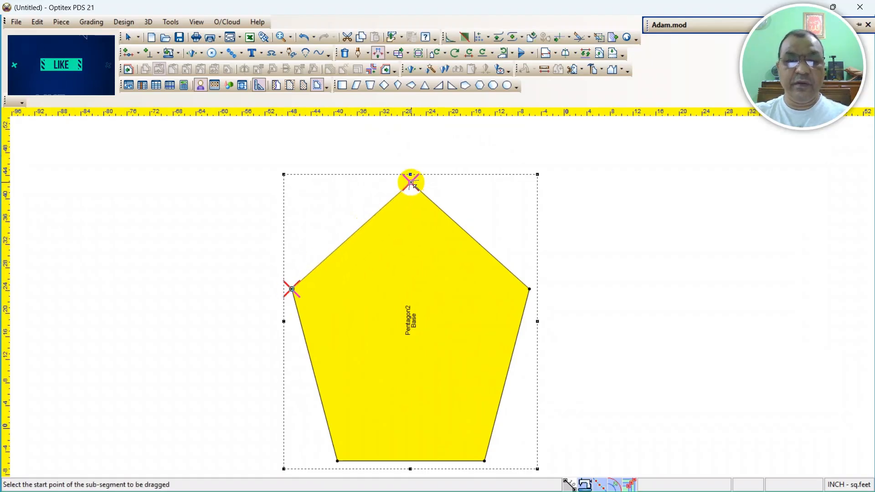
scroll(444, 297, down, 1)
scroll(442, 297, up, 1)
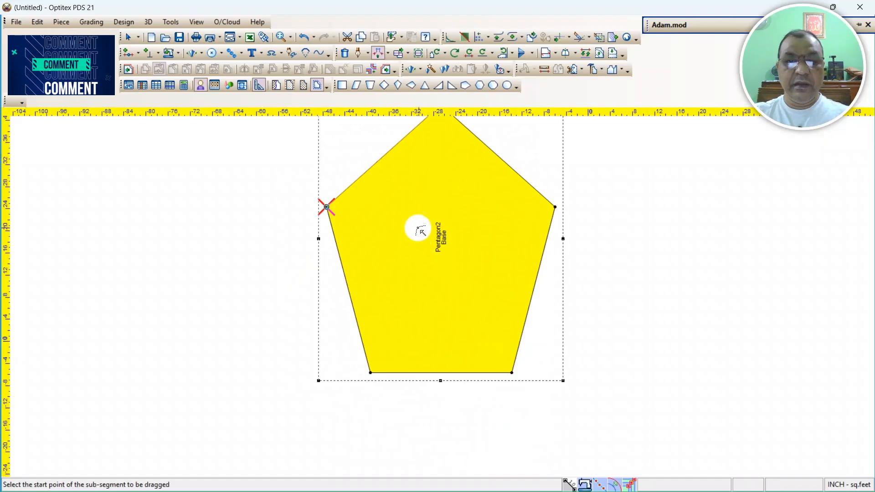
scroll(446, 277, down, 1)
click(458, 206)
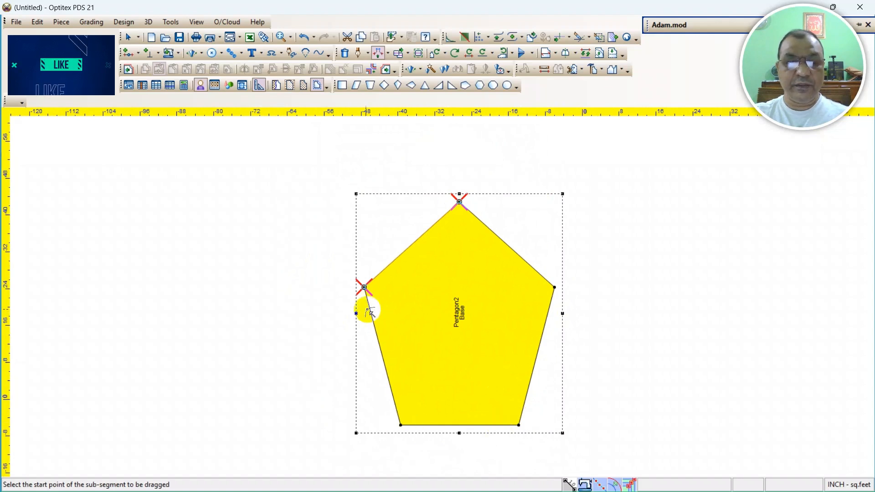
click(364, 287)
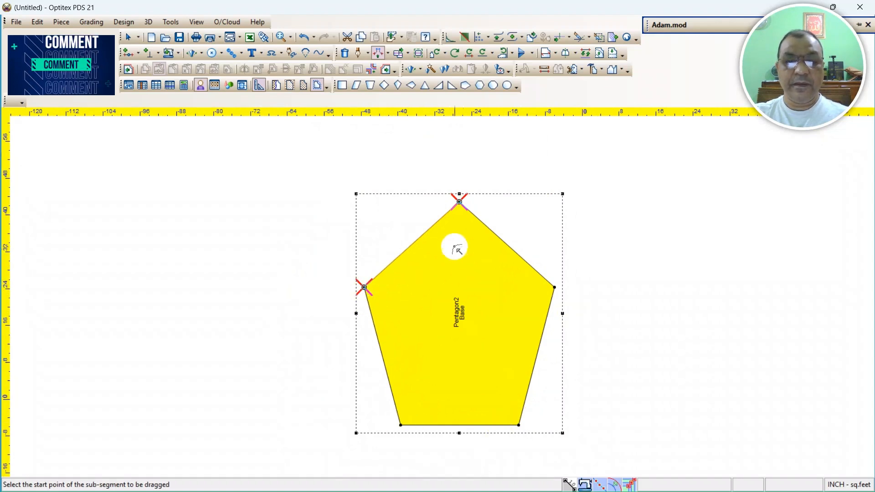
right_click(615, 166)
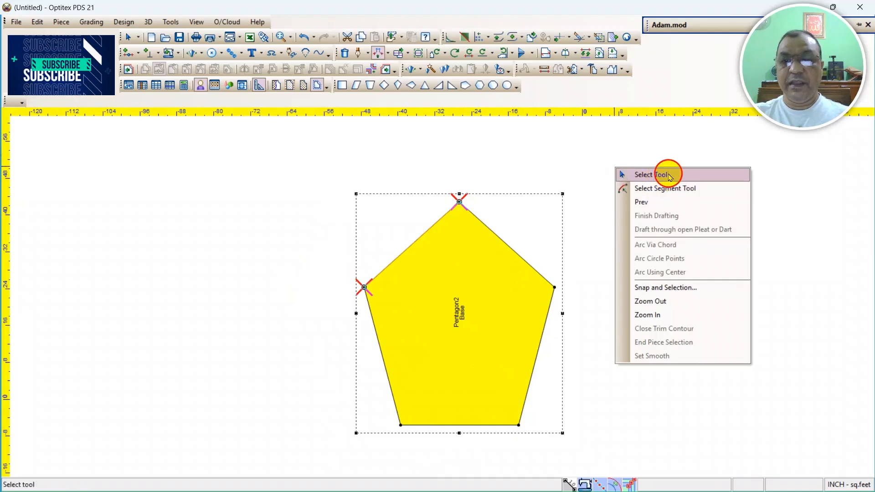
click(668, 173)
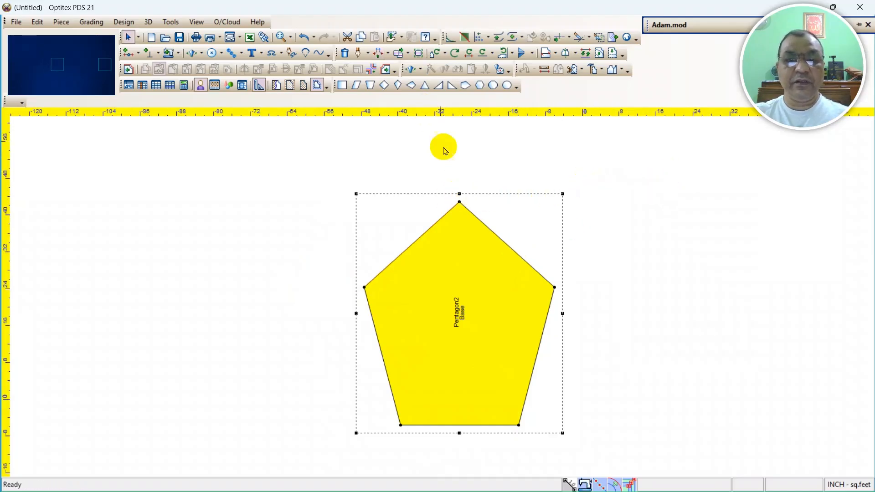
- With Move Subsegment, fix the pentagon's tip and lower-left corner as stationary points and choose the edge between the right and lower-right corners as sub-segment
click(380, 54)
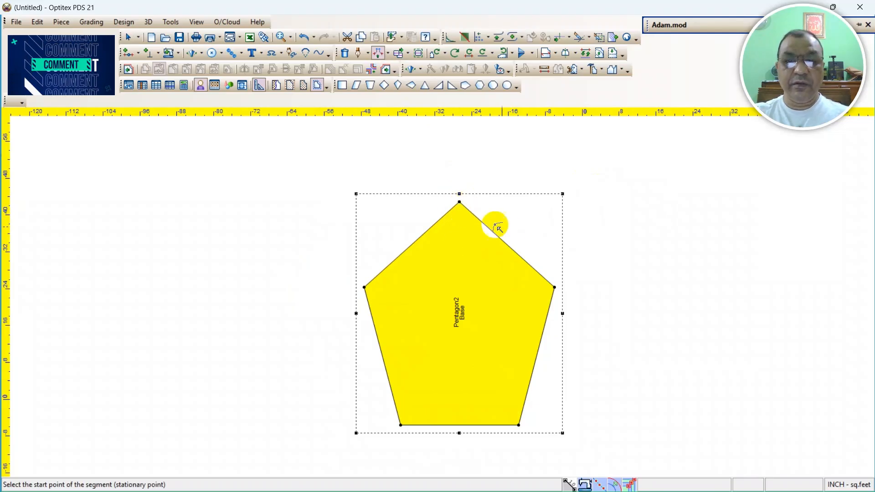
scroll(560, 358, down, 2)
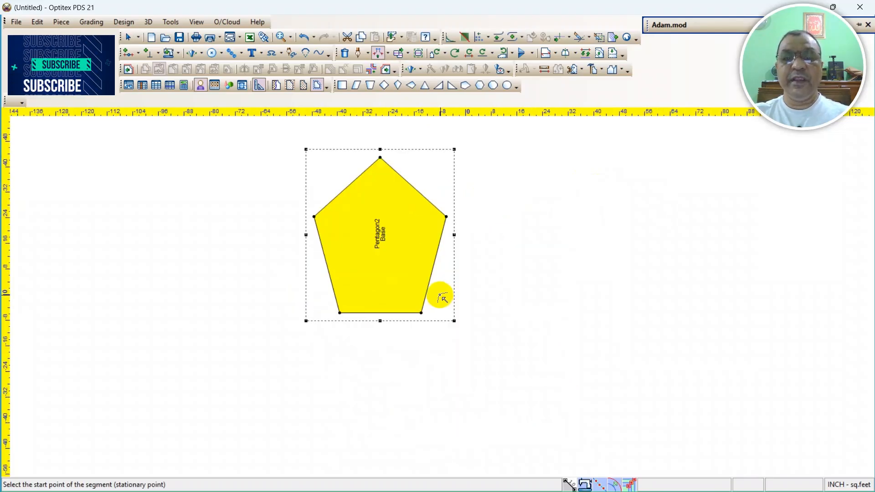
scroll(441, 296, up, 2)
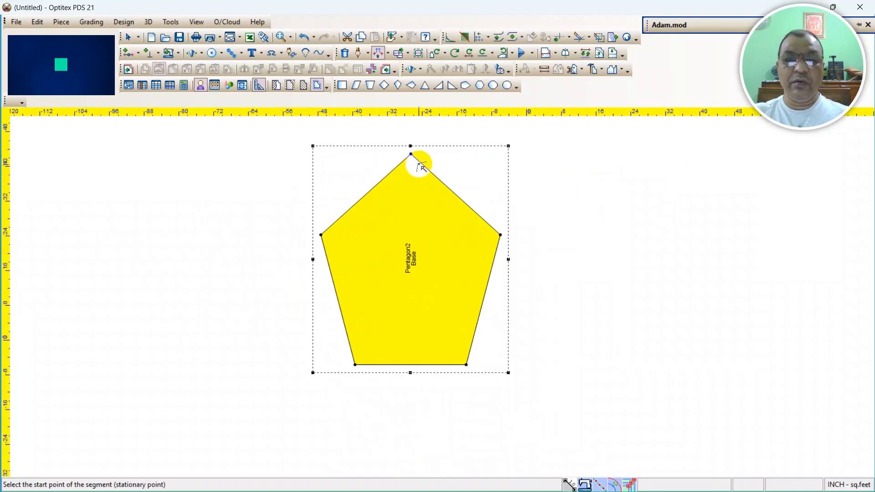
click(411, 155)
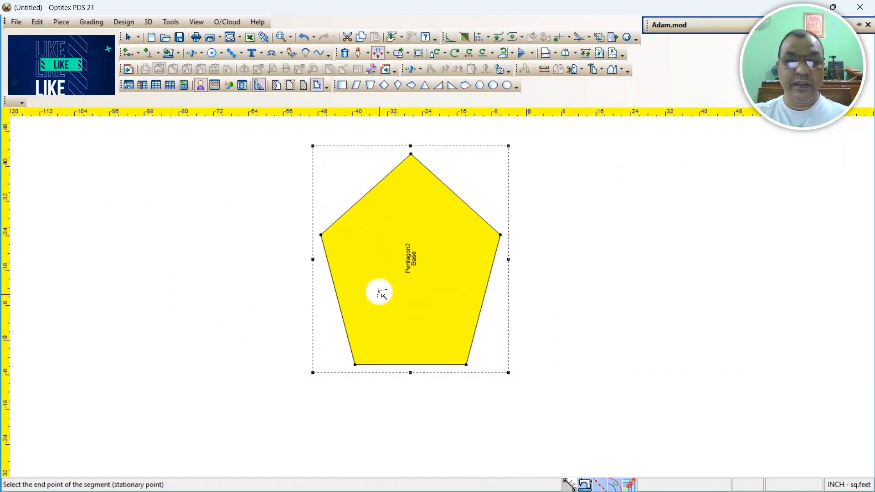
click(356, 364)
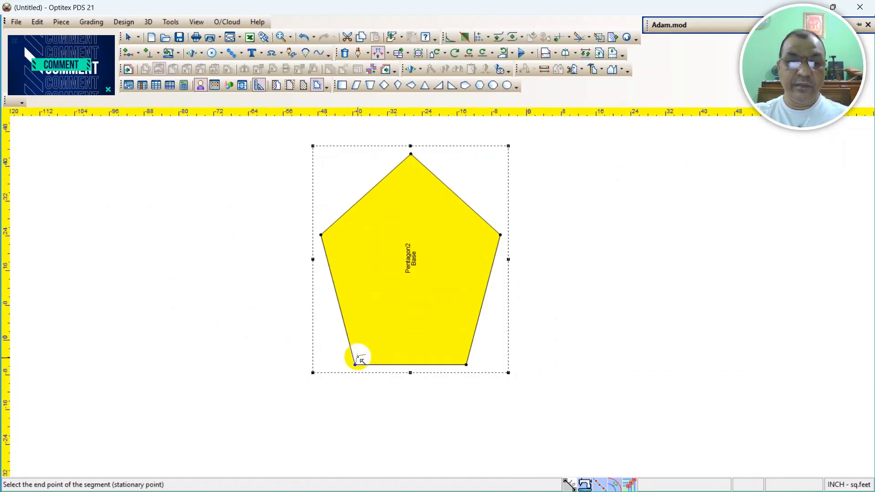
click(356, 365)
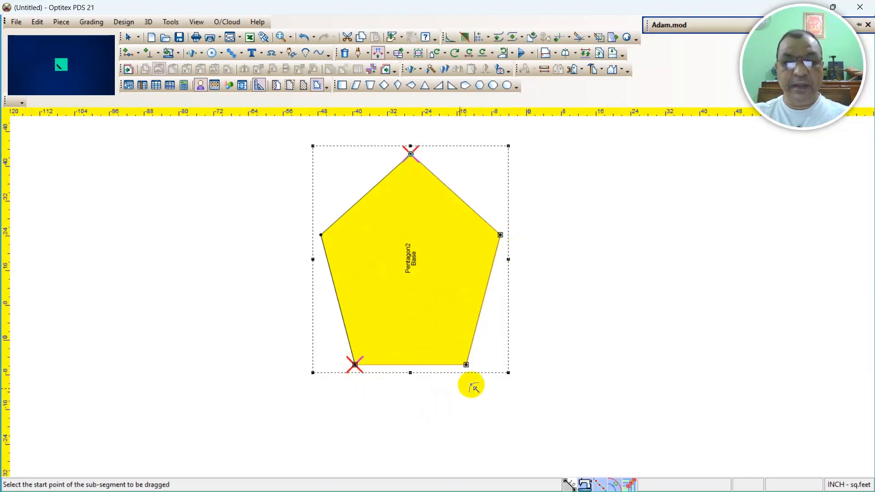
click(501, 235)
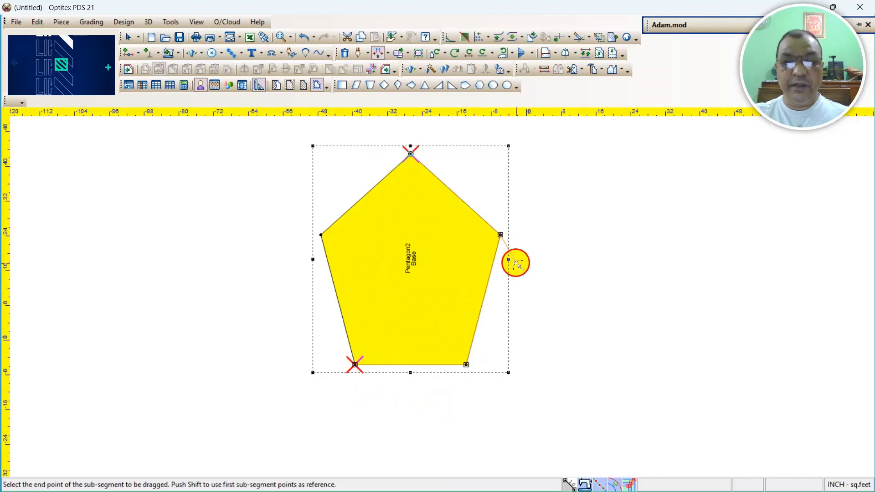
click(466, 365)
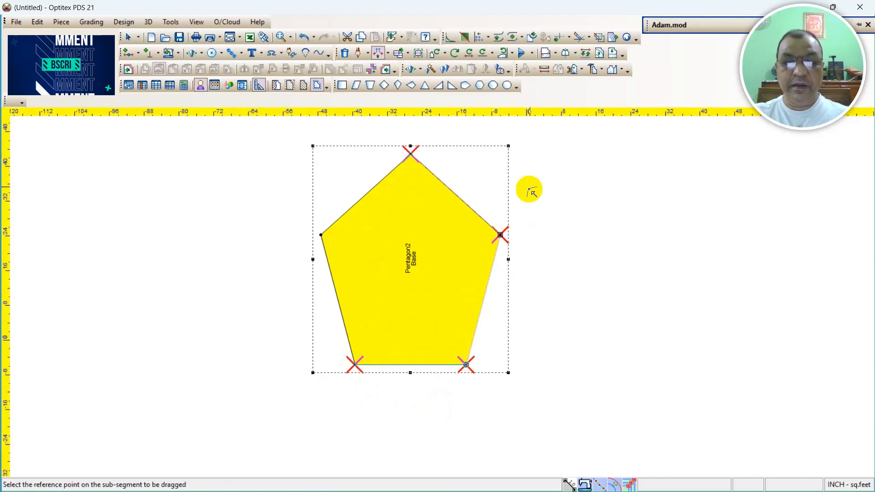
- Move the right-hand edge from its upper corner by 3 horizontally and -0.98 vertically, leave Move Subsegment and undo the move
click(501, 237)
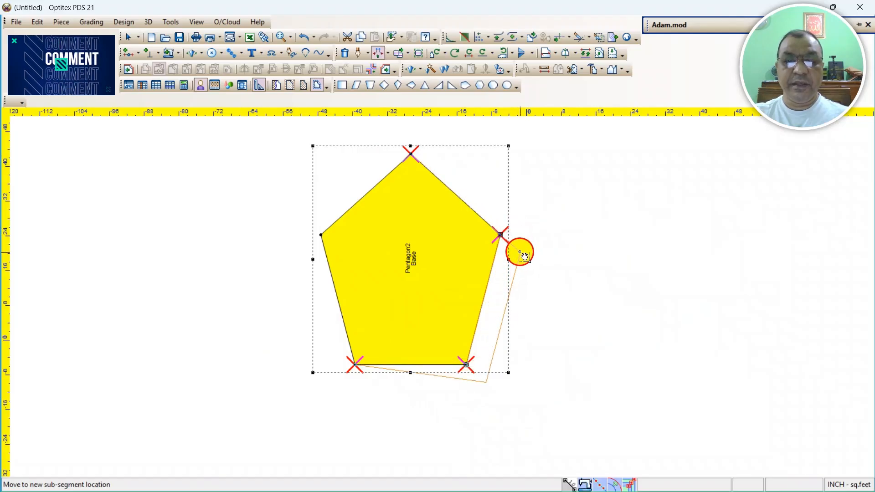
click(519, 239)
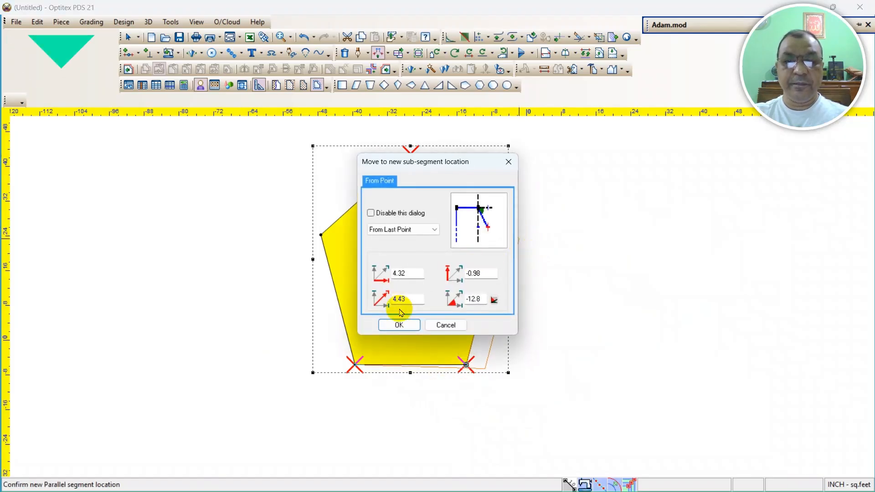
drag(407, 275, 358, 268)
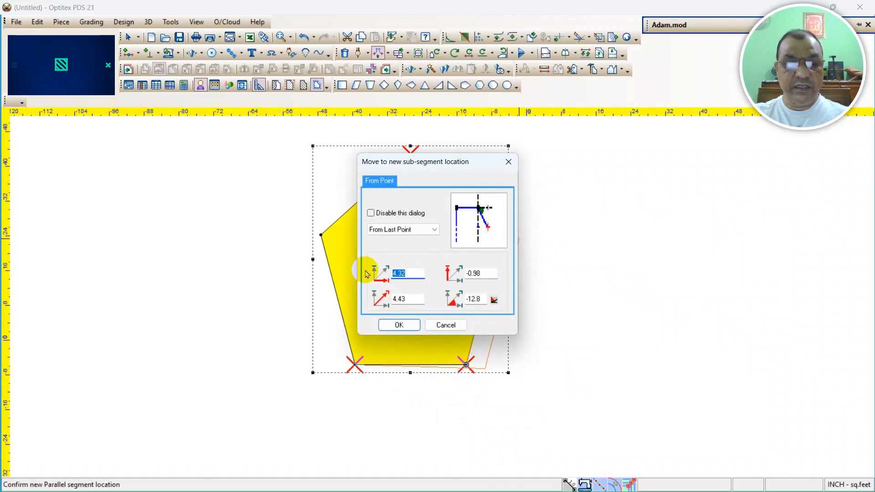
text(3)
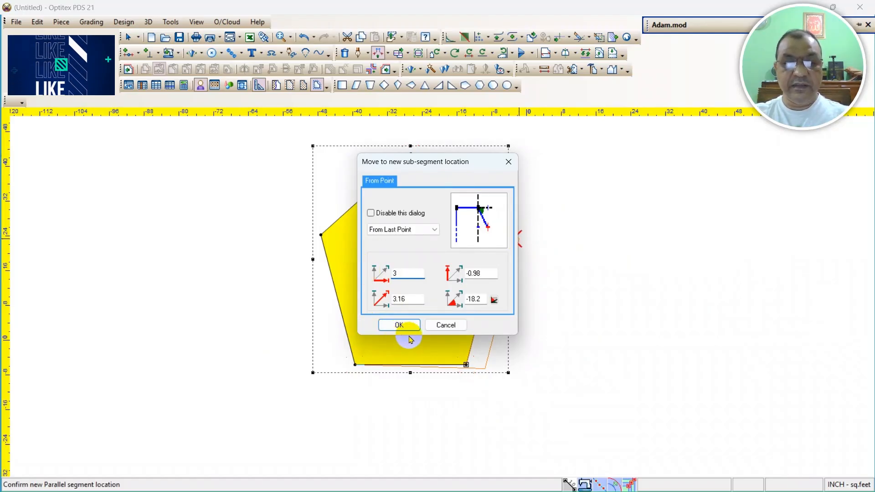
click(399, 325)
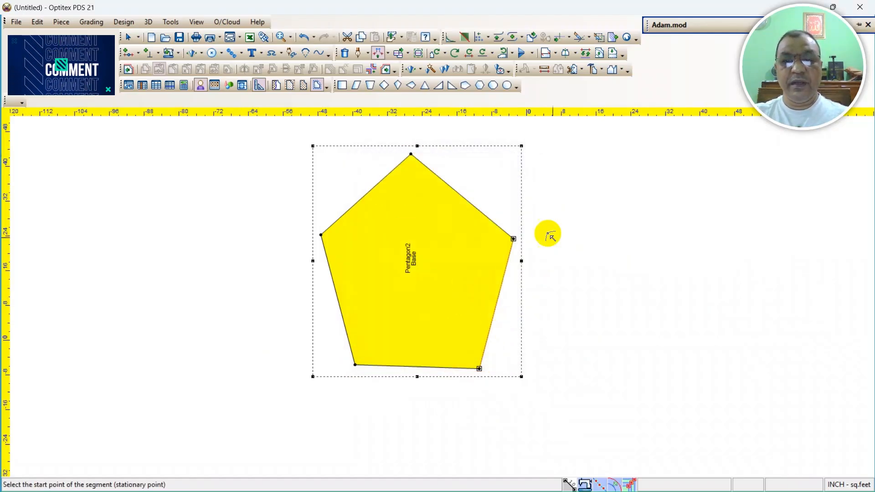
right_click(576, 215)
click(605, 218)
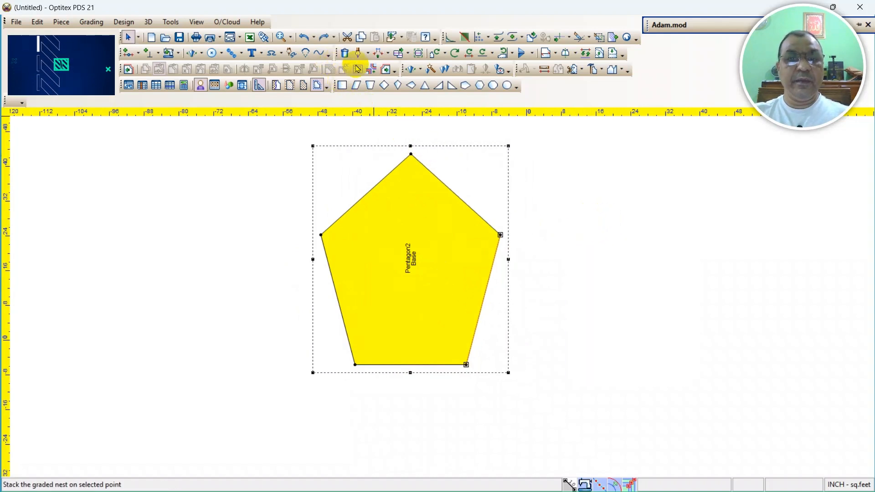
click(388, 54)
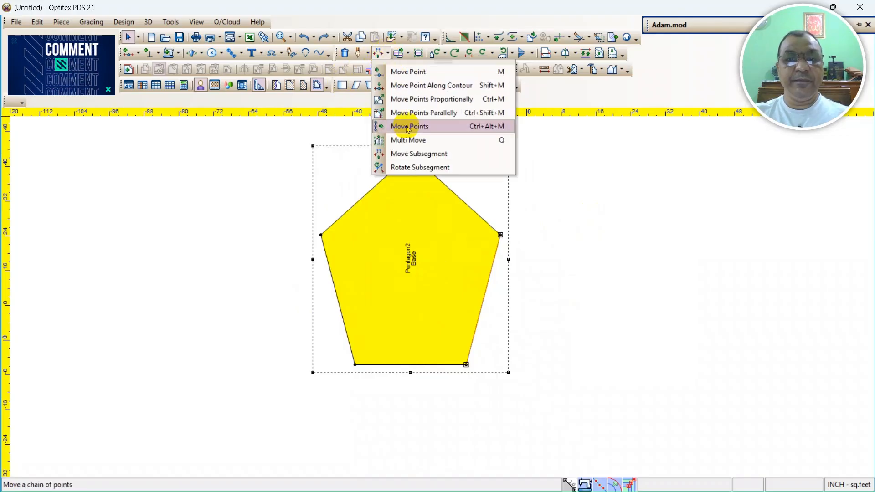
click(412, 169)
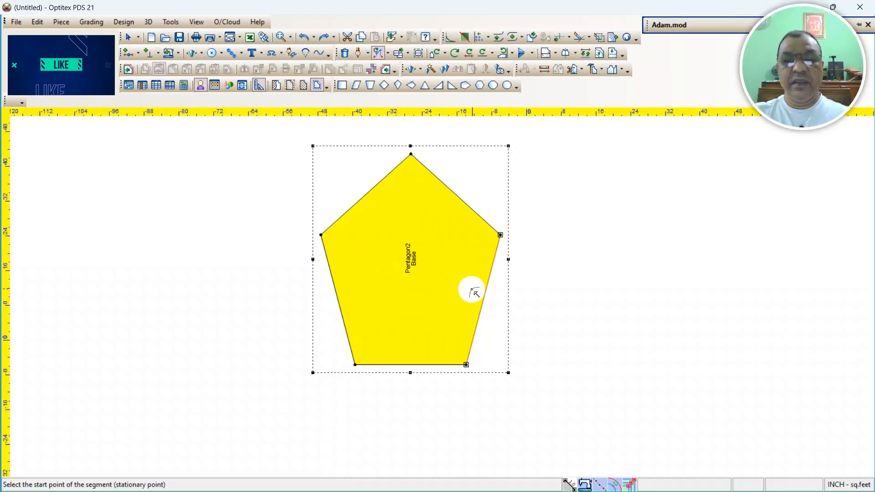
right_click(611, 248)
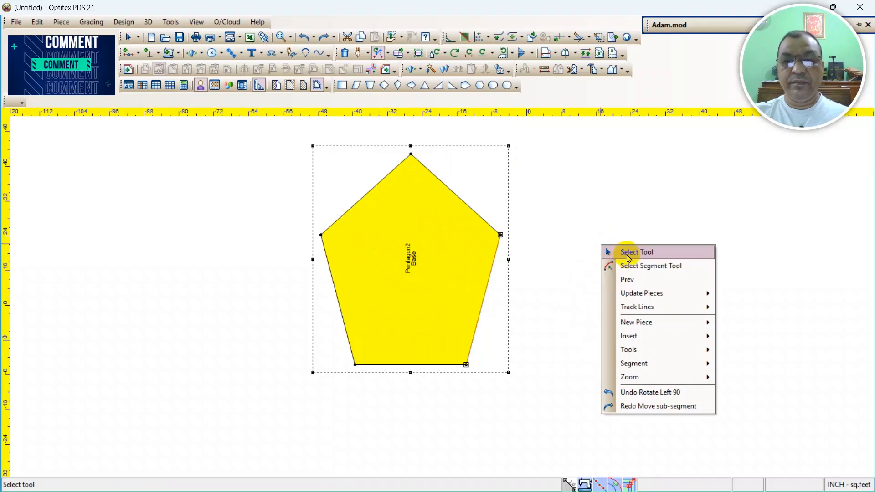
click(612, 250)
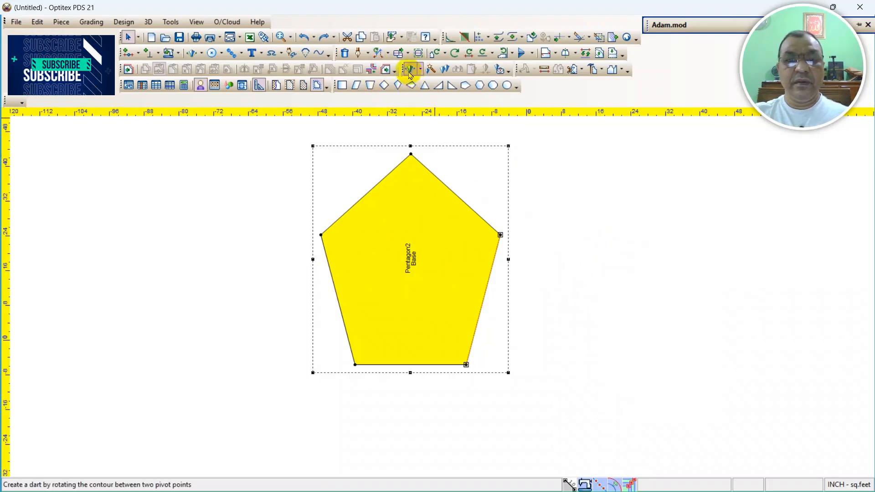
click(380, 55)
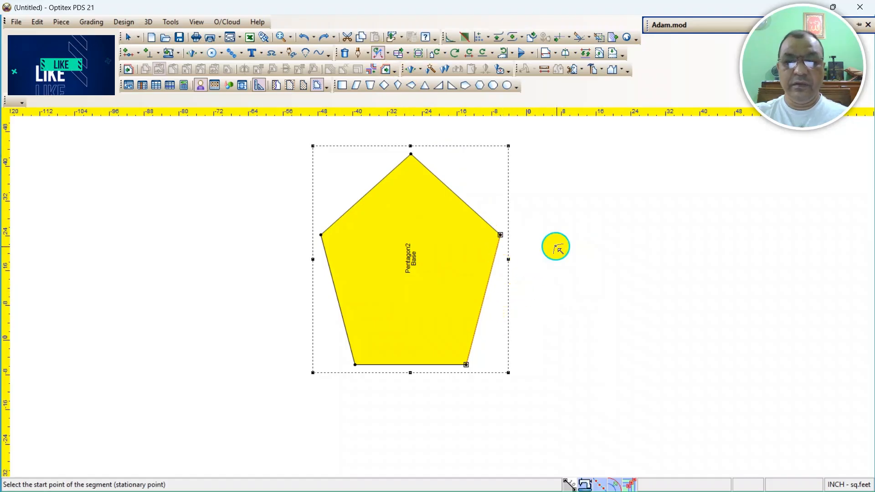
right_click(557, 249)
click(594, 256)
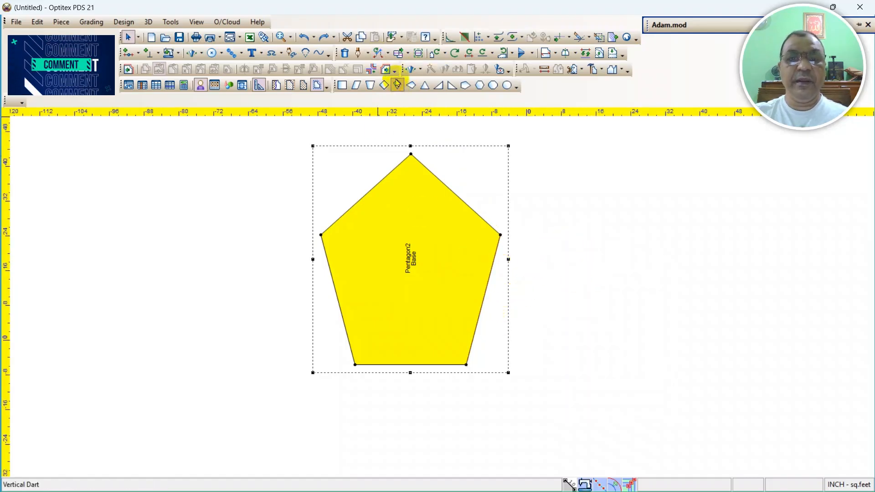
- Try Rotate Subsegment with the left and right corners as stationary points and the tip as sub-segment start, and return to the Select tool
click(380, 54)
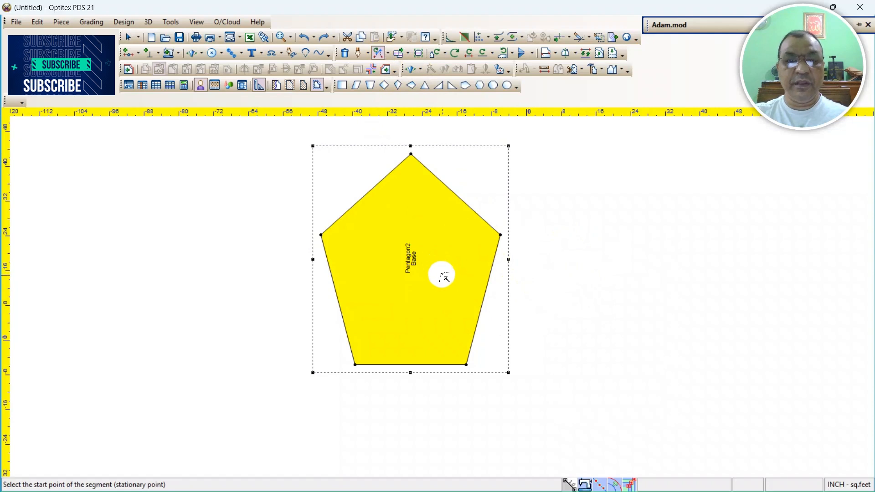
click(388, 53)
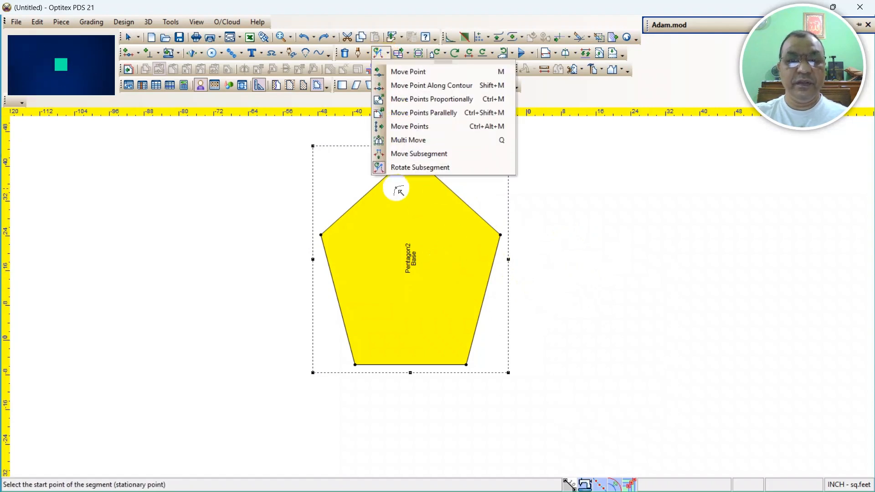
click(420, 167)
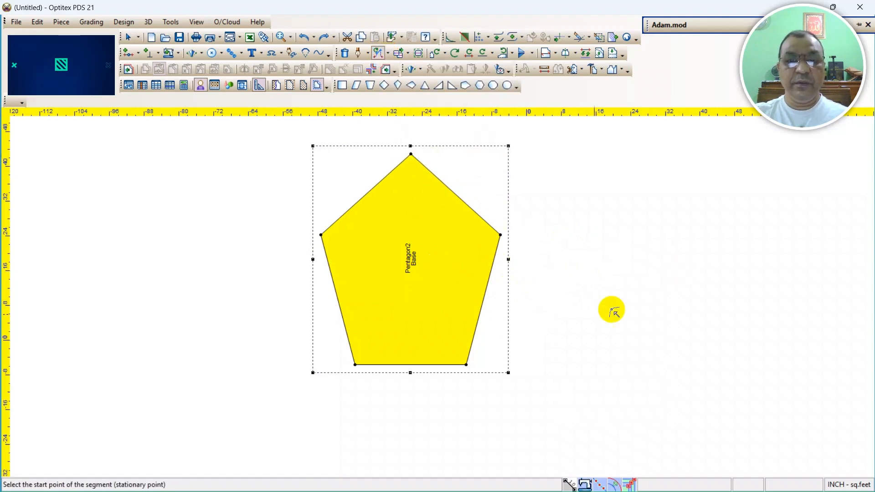
click(321, 235)
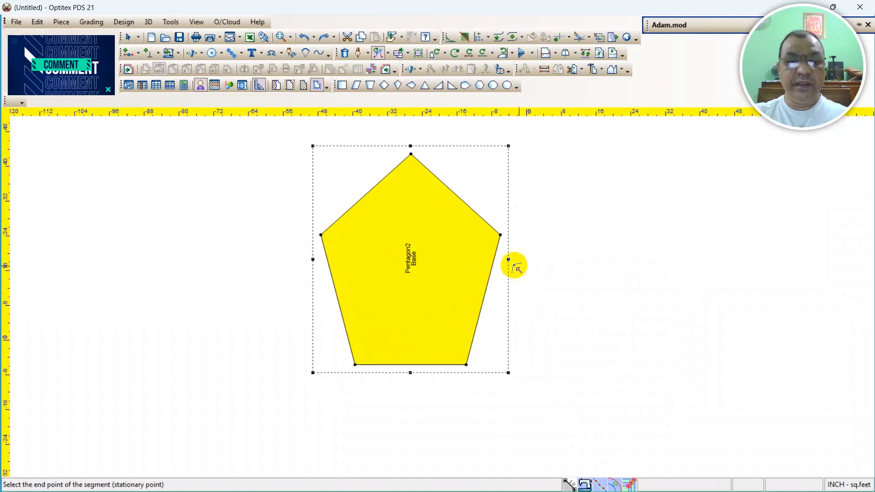
click(501, 236)
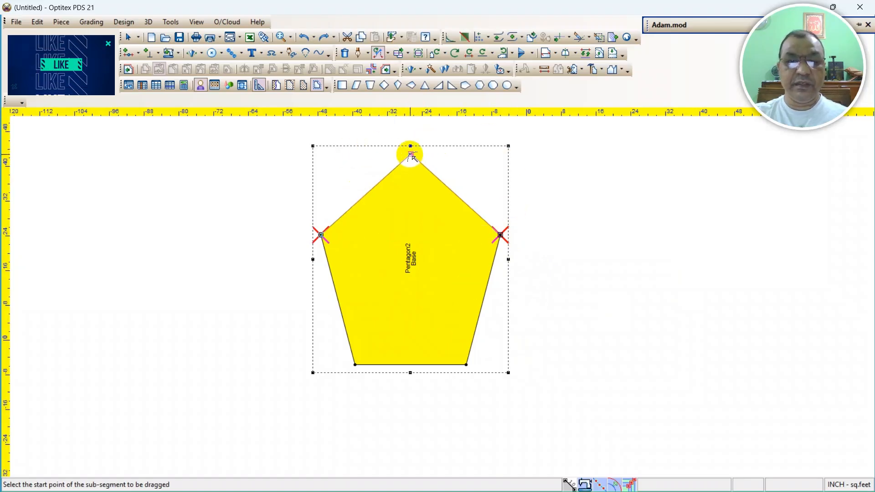
click(410, 155)
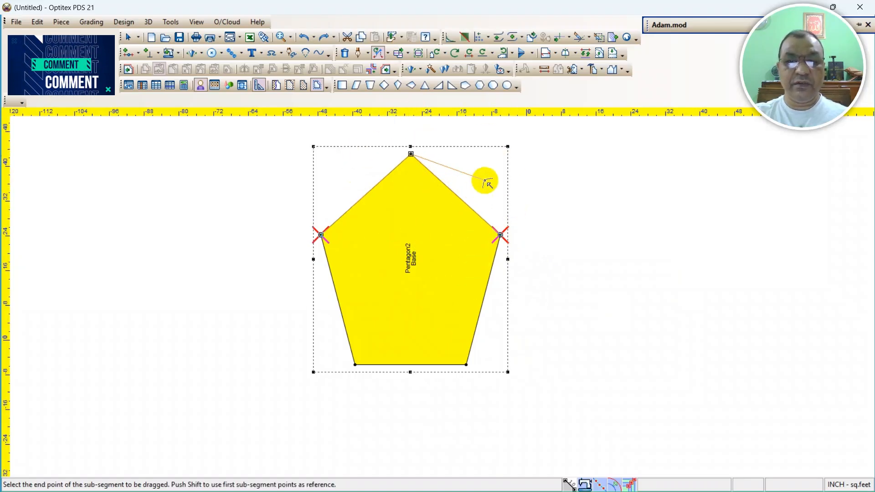
right_click(486, 182)
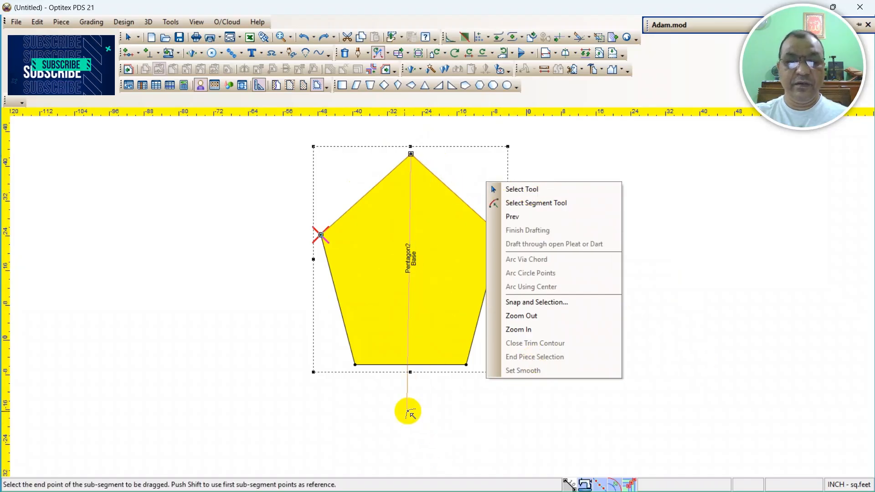
click(409, 412)
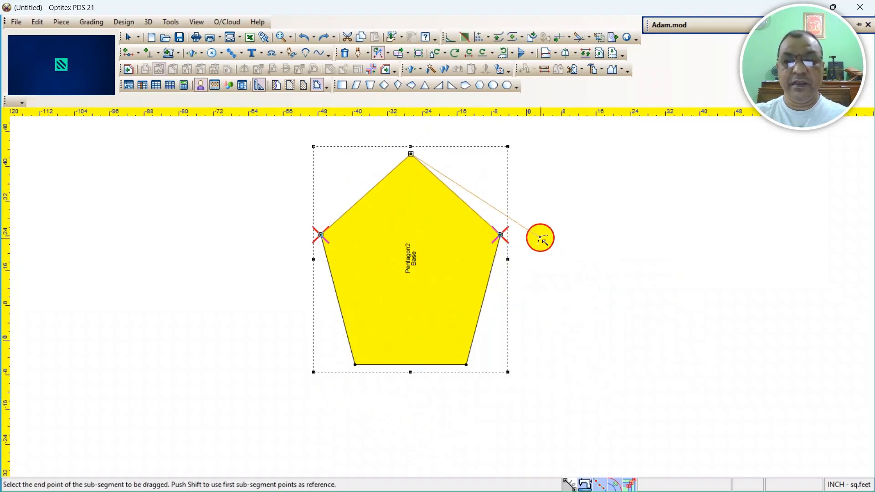
right_click(538, 229)
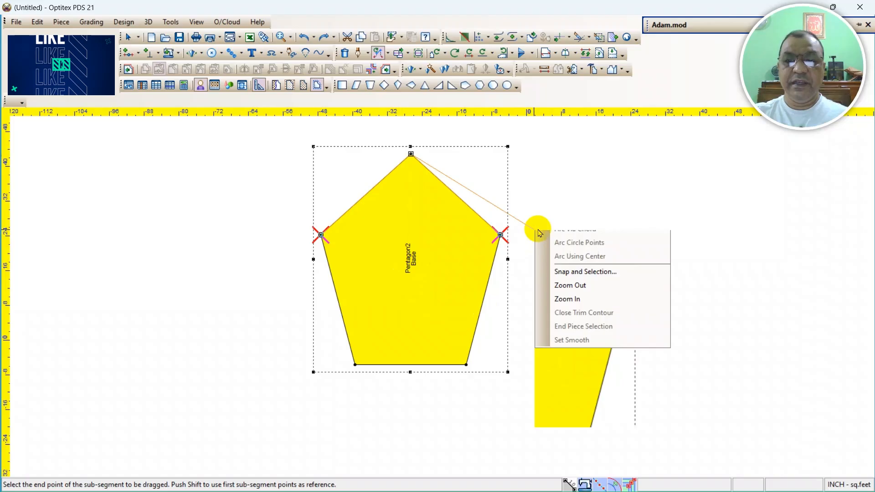
click(578, 236)
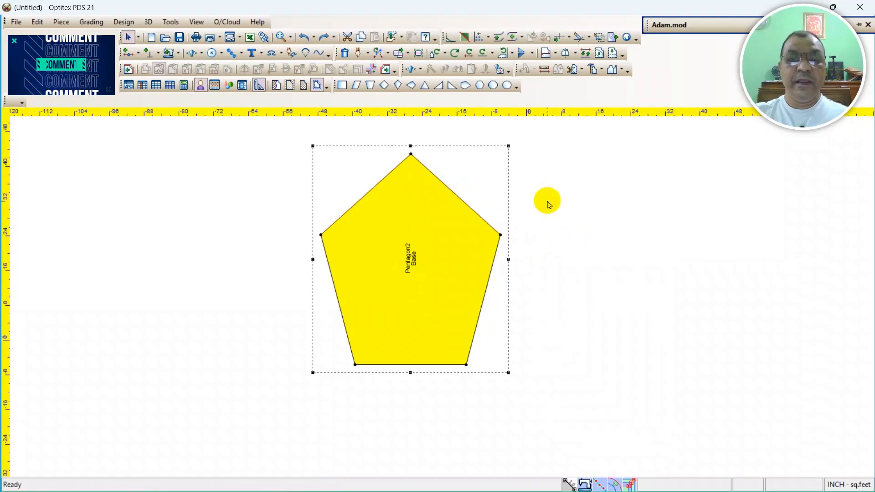
click(382, 57)
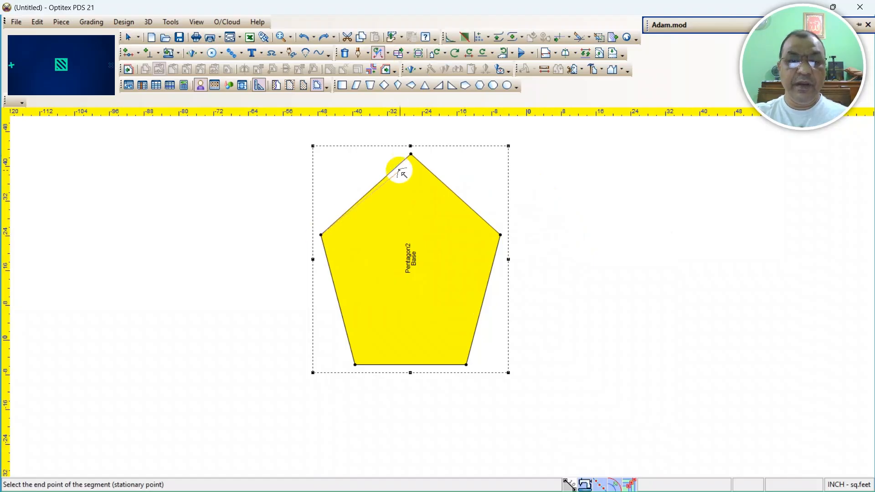
click(411, 155)
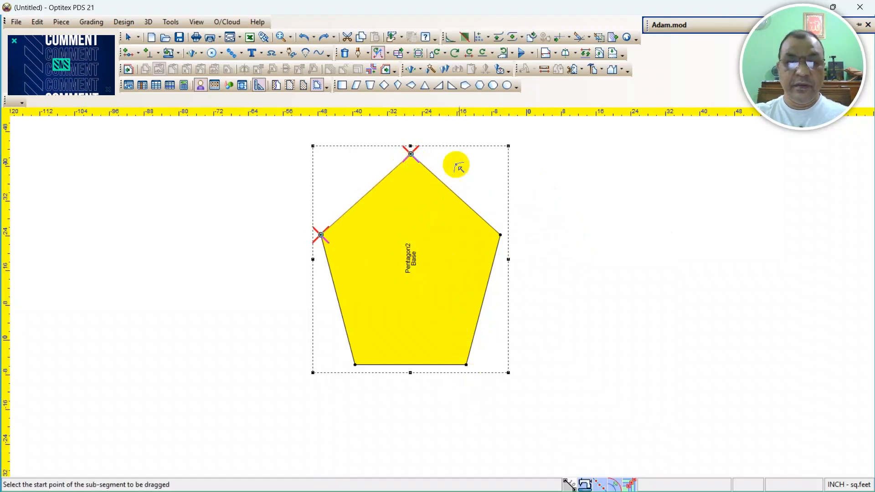
right_click(535, 185)
click(558, 191)
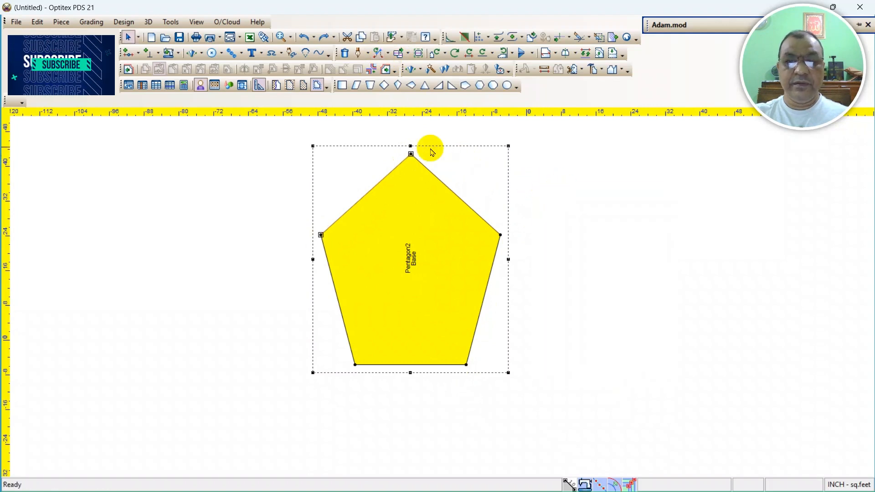
click(378, 53)
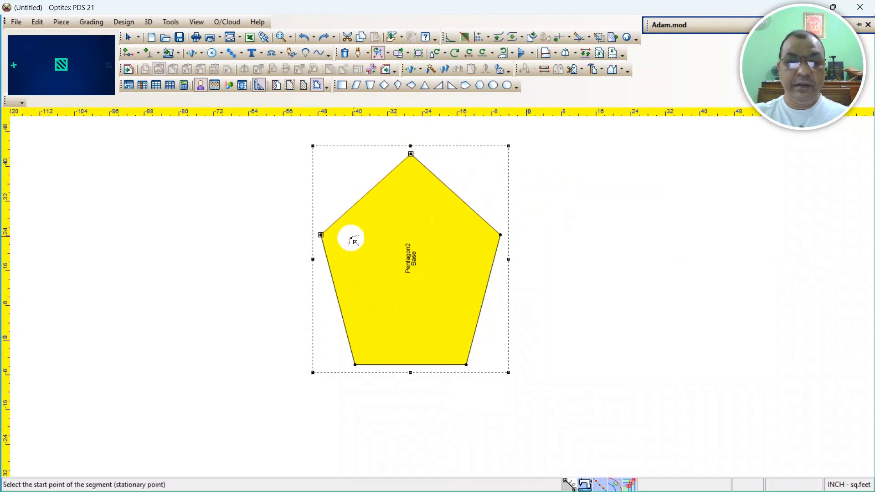
right_click(563, 221)
click(581, 227)
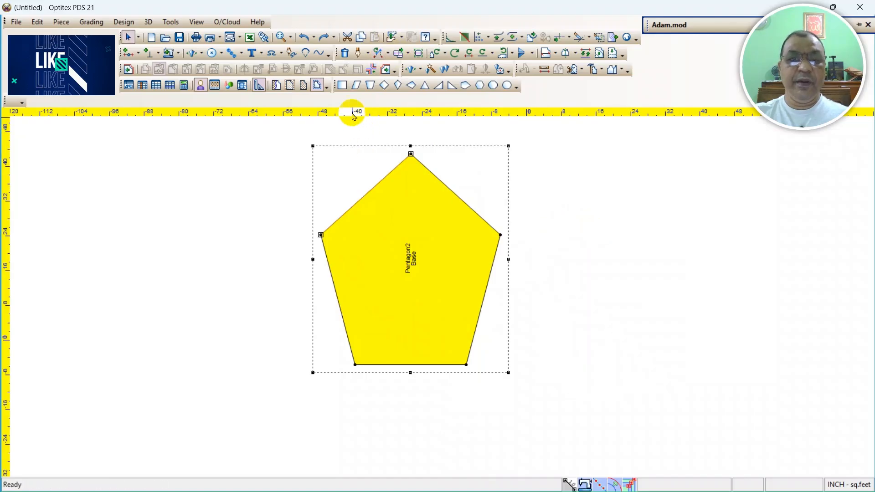
click(379, 56)
right_click(579, 198)
click(616, 206)
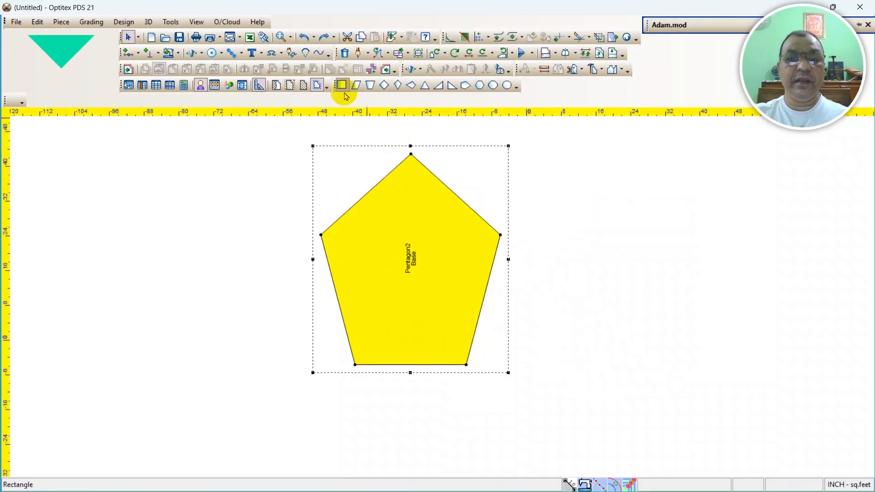
click(379, 55)
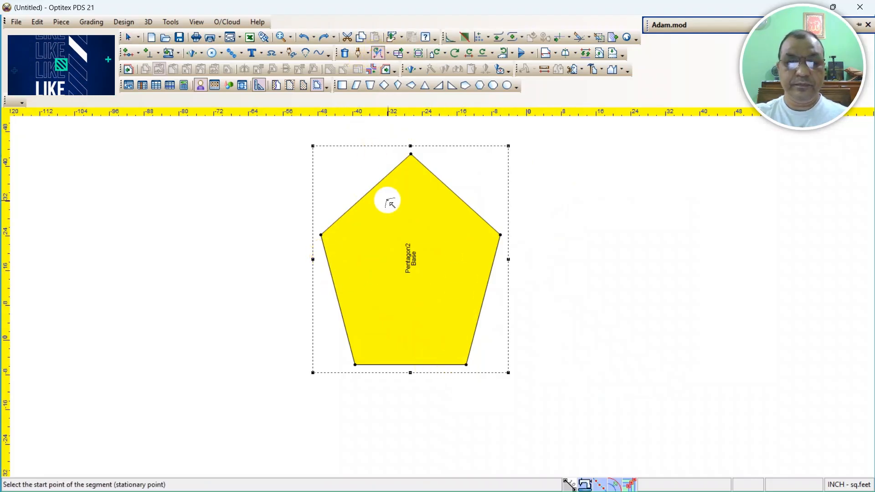
click(411, 154)
click(501, 235)
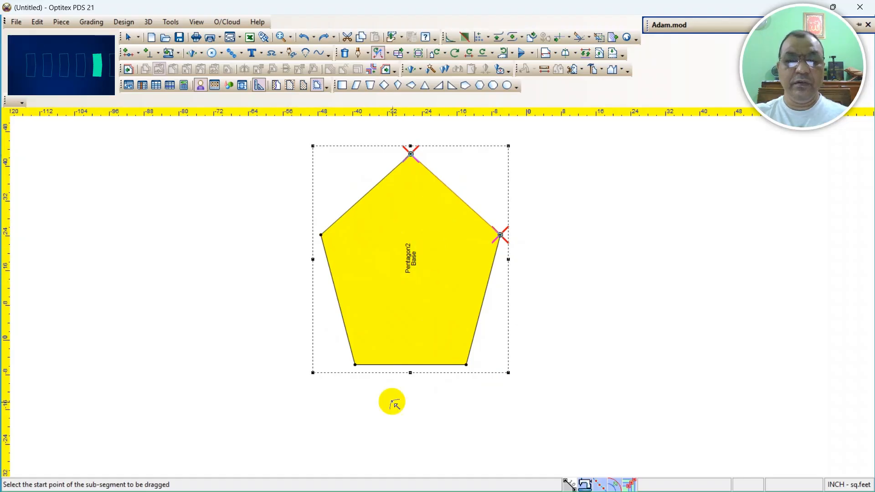
right_click(610, 194)
click(617, 196)
drag(470, 207, 473, 206)
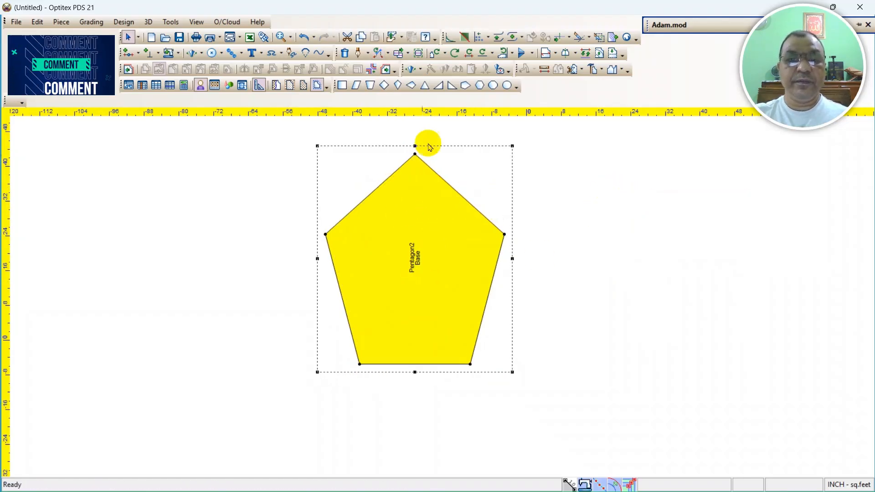
- With Rotate Subsegment, fix the pentagon's tip and lower-left corner as stationary points and choose the edge between the right and lower-right corners as sub-segment
click(379, 53)
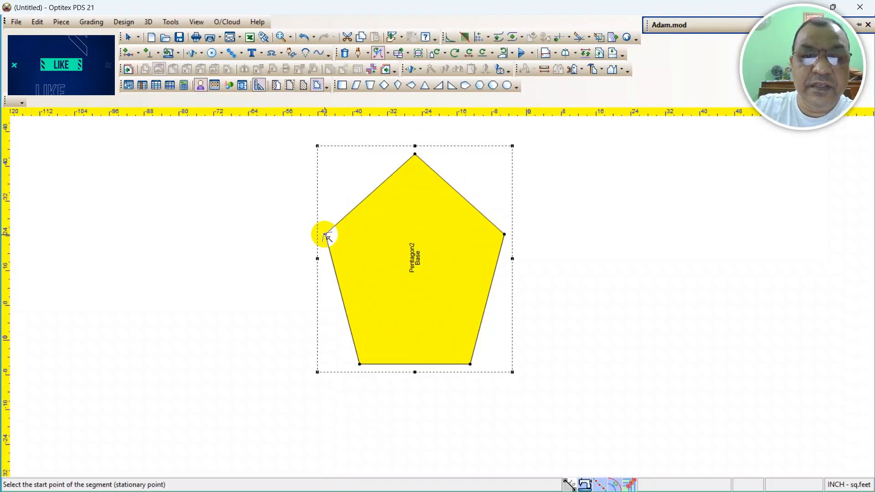
click(415, 154)
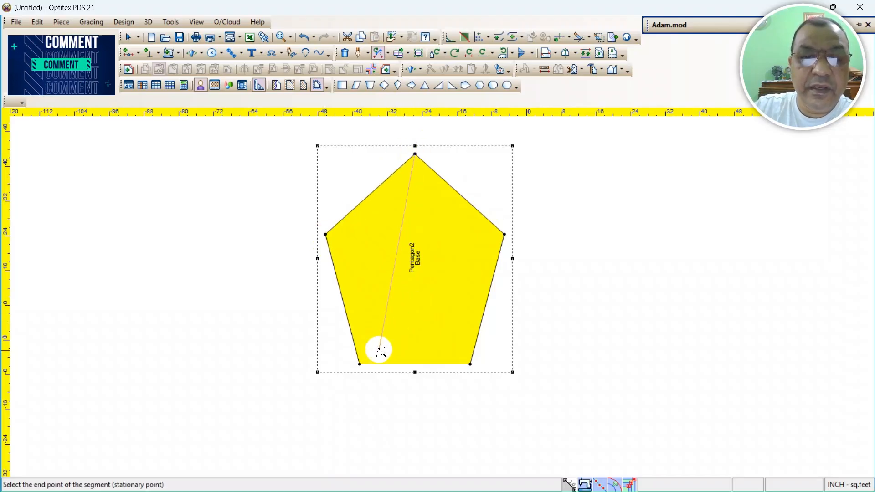
click(360, 364)
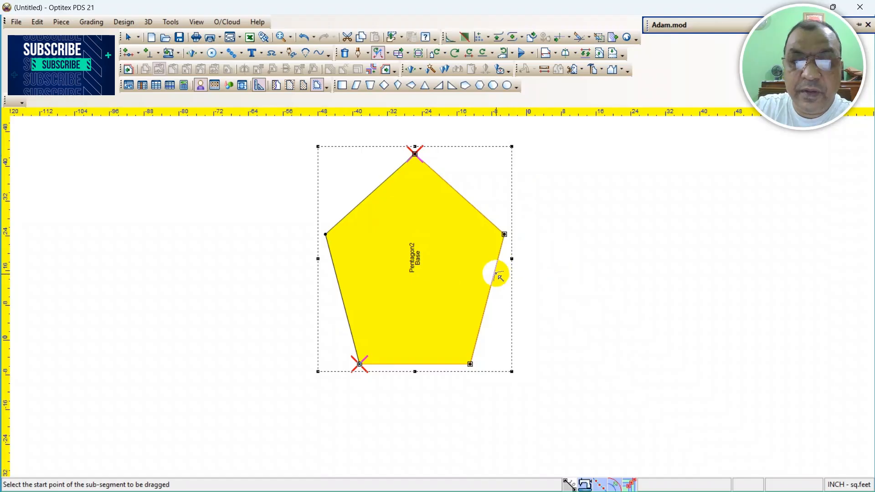
click(505, 235)
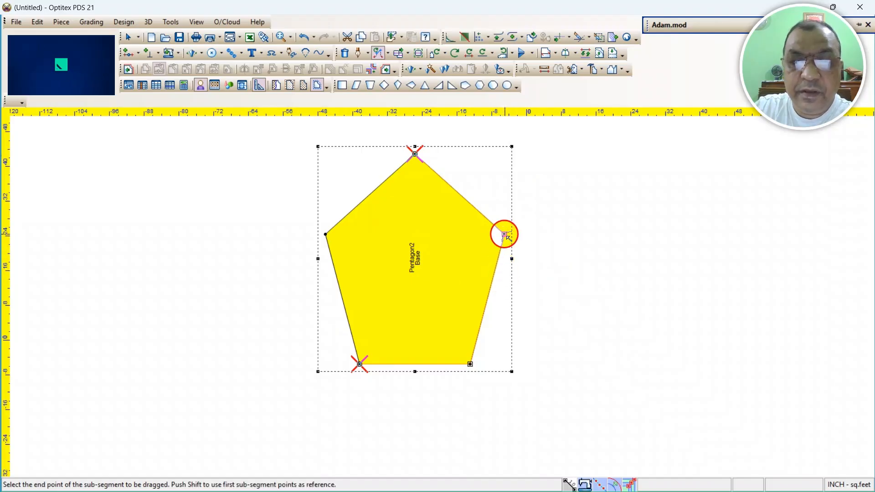
click(471, 365)
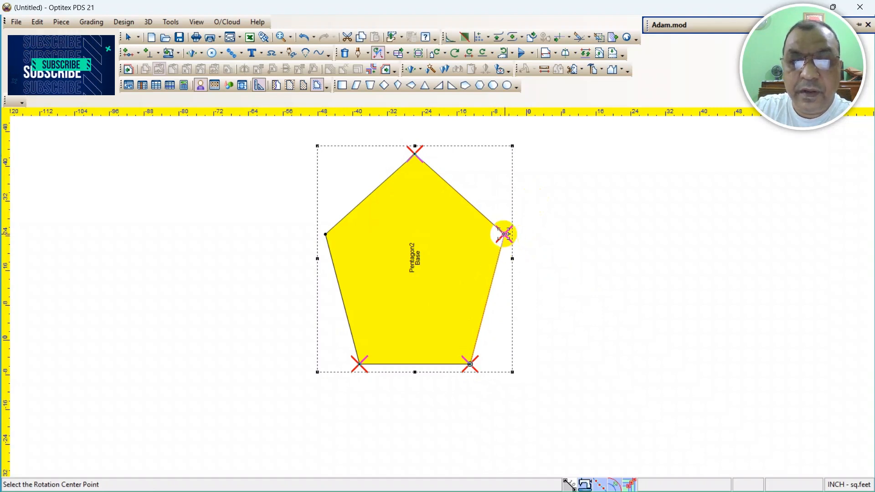
- Rotate the right-hand edge by an angle of -15.2 with distance -2.73 about a center point on that edge, and return to the Select tool
click(505, 235)
click(494, 277)
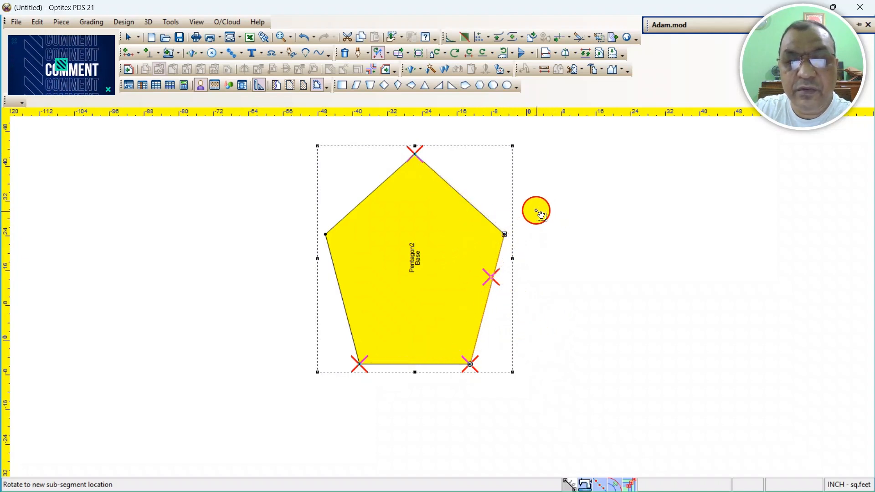
click(537, 217)
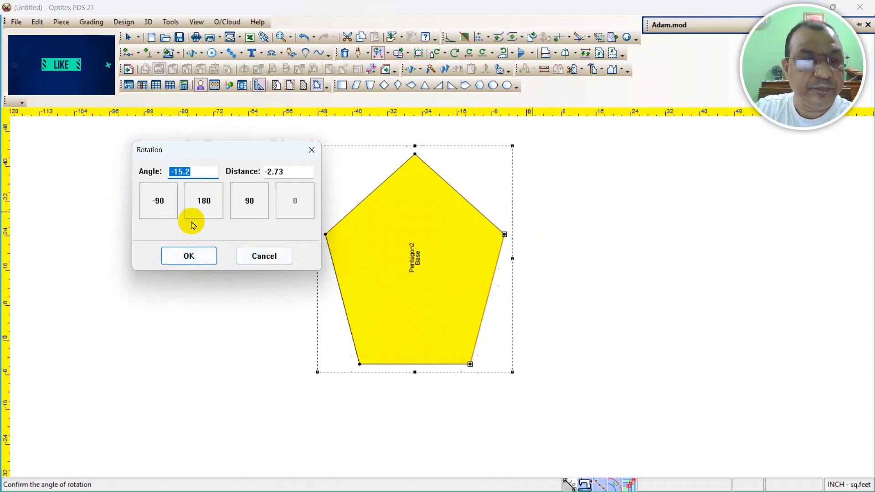
drag(245, 158, 217, 199)
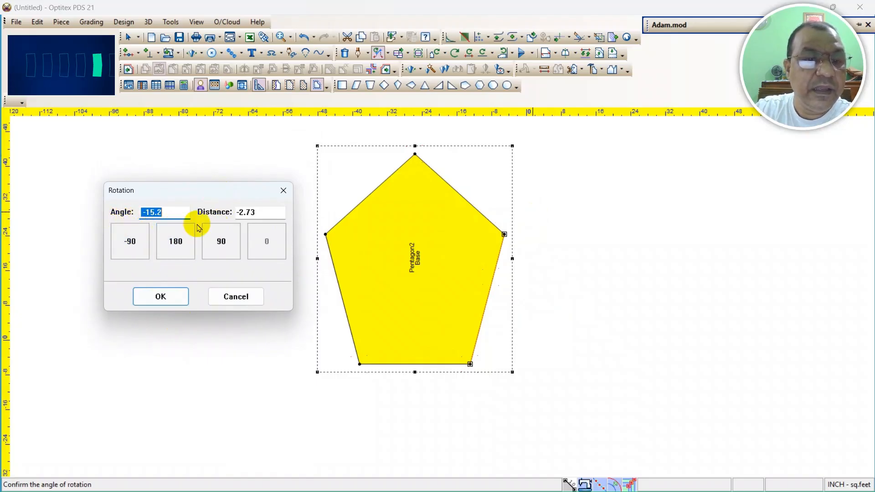
click(162, 297)
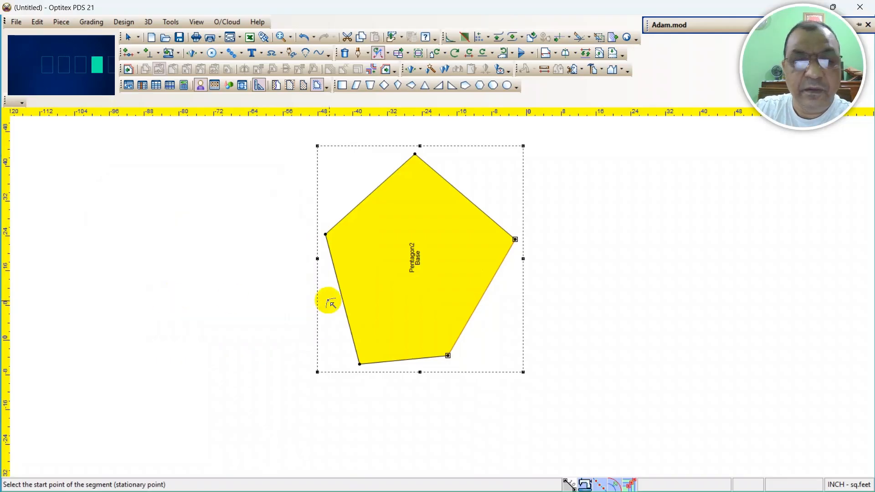
right_click(634, 180)
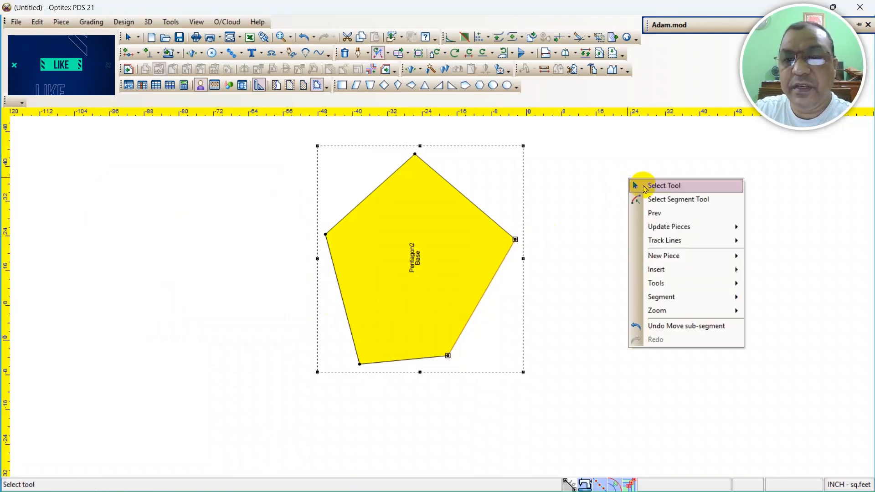
click(663, 184)
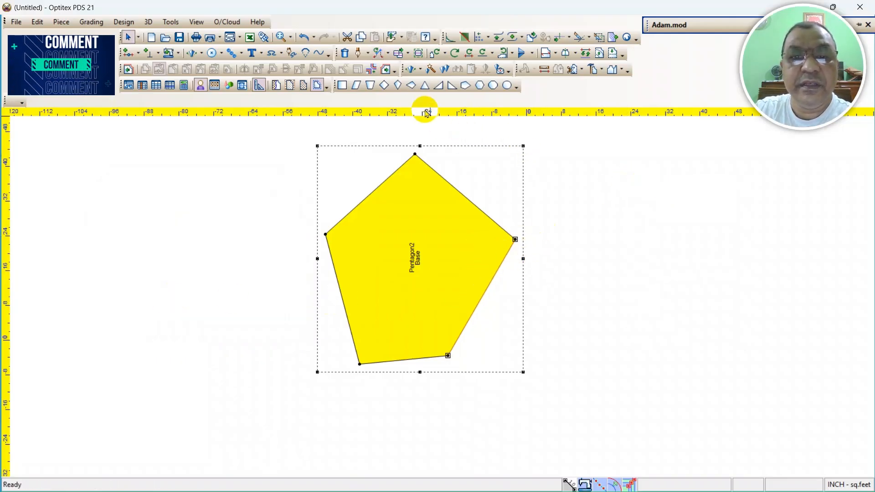
- Add a small rectangle piece beside the pentagon and place it next to the pentagon's right corner
click(342, 86)
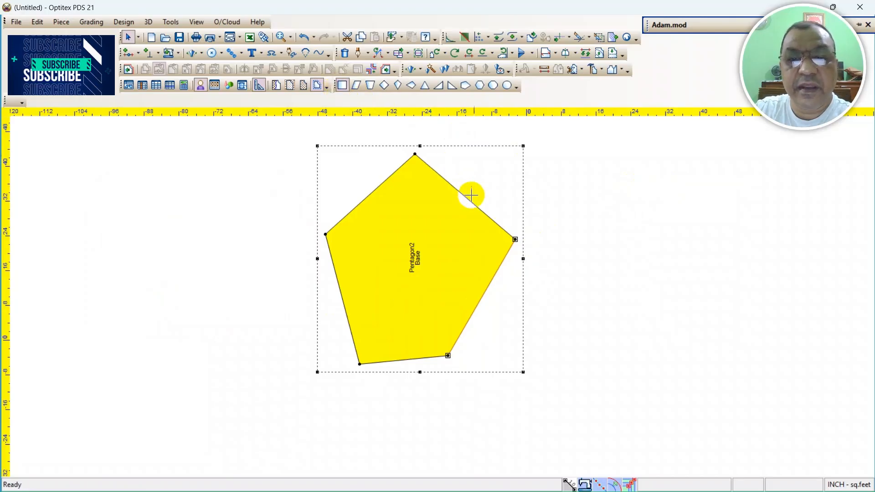
click(555, 205)
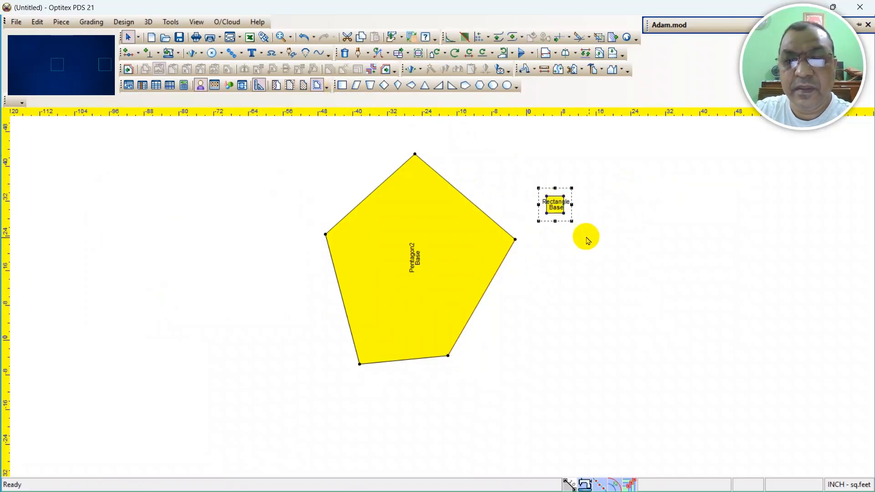
scroll(444, 293, up, 2)
scroll(510, 269, up, 1)
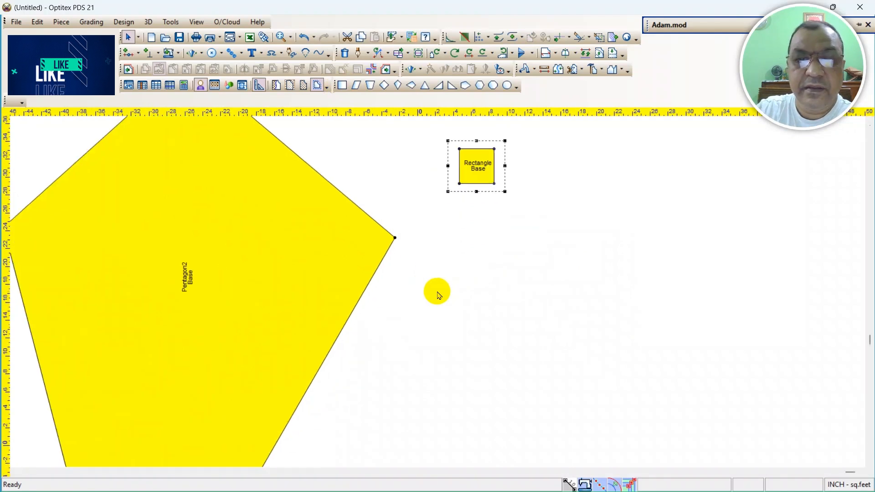
drag(477, 160, 426, 245)
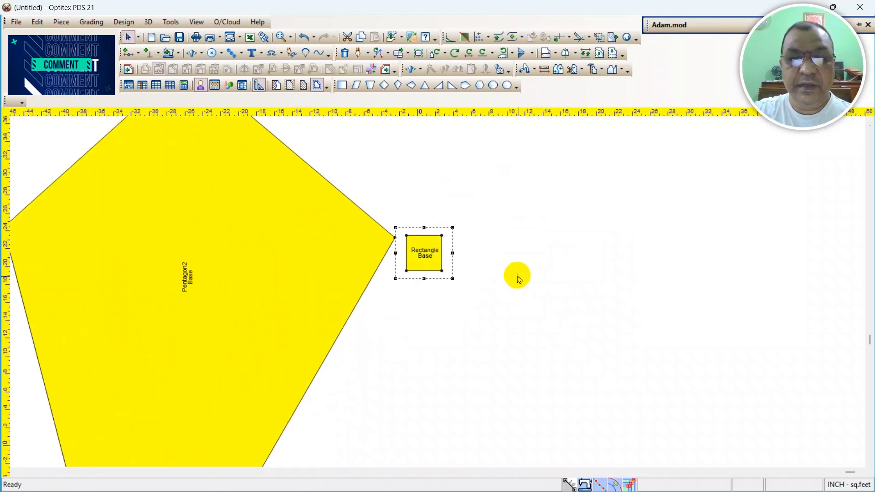
- With Walk Pieces, attach the rectangle's upper-right corner to the pentagon's right corner and align it along the pentagon's upper-right edge
key(w)
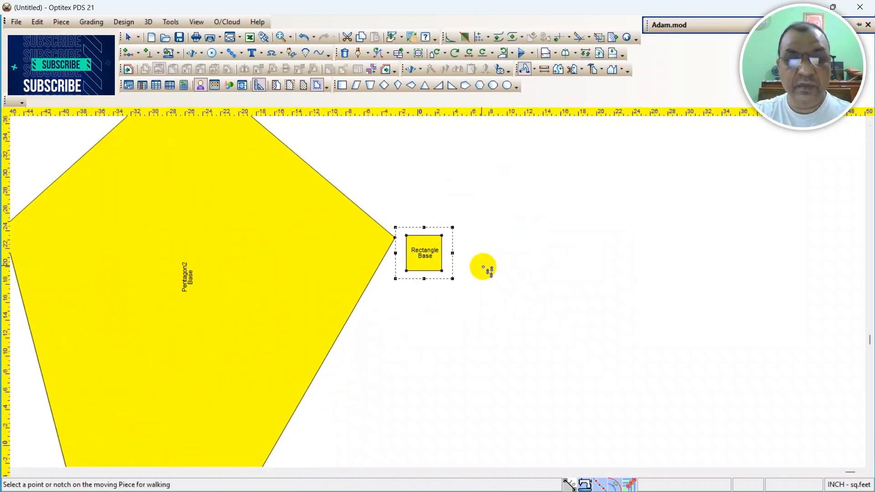
click(442, 236)
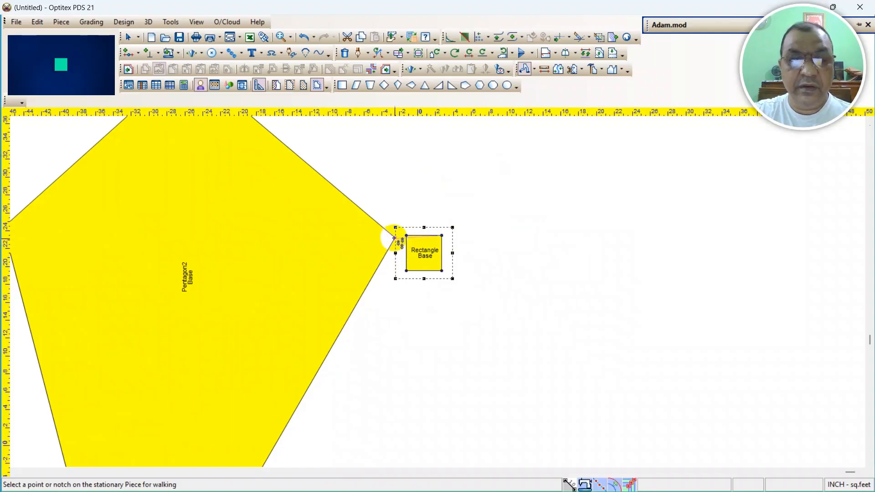
click(395, 238)
click(381, 224)
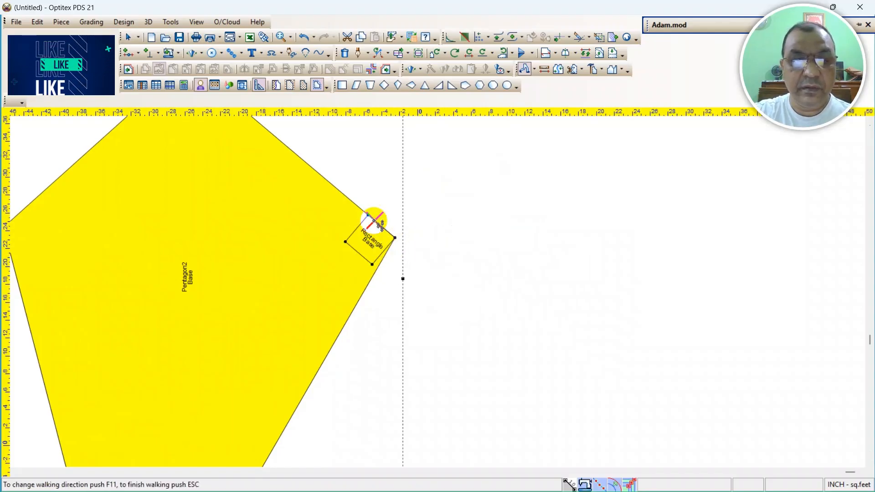
- Switch the rectangle's walking to the pentagon's lower-right edge, and return to the Select tool
scroll(432, 293, up, 3)
scroll(438, 293, down, 2)
scroll(437, 293, up, 3)
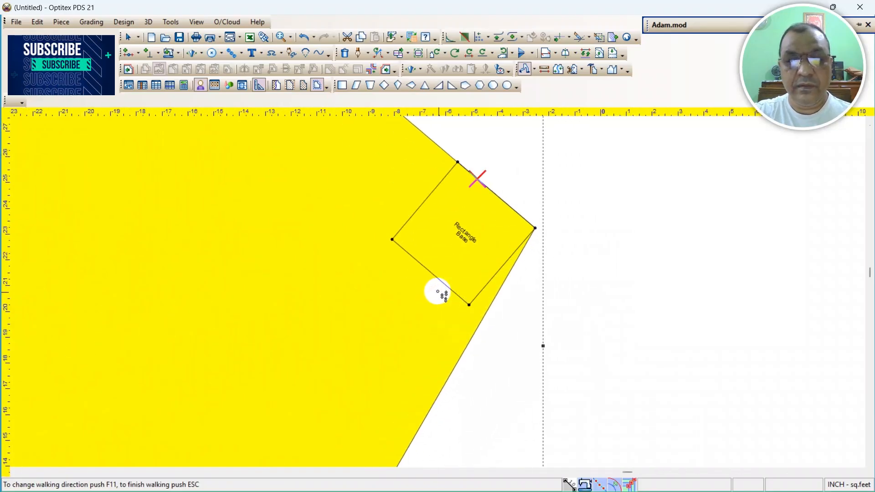
click(497, 293)
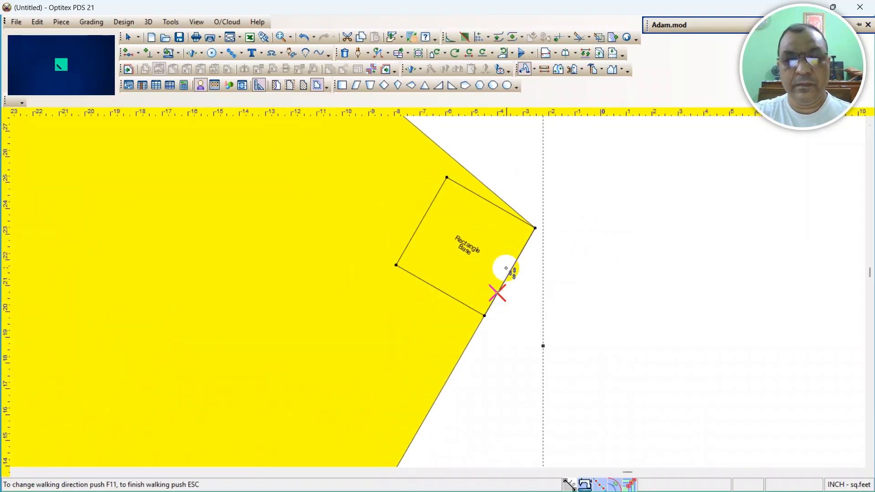
scroll(494, 266, down, 1)
scroll(441, 294, down, 4)
scroll(440, 294, up, 1)
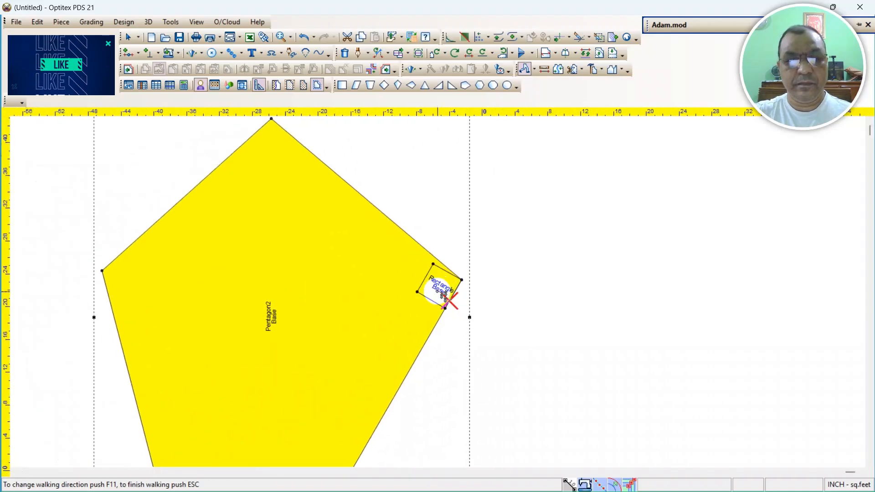
right_click(628, 218)
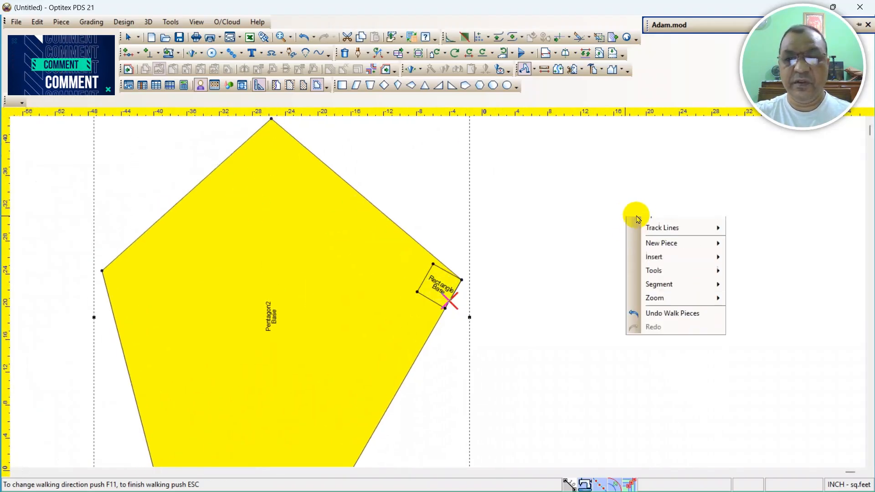
click(658, 224)
click(462, 275)
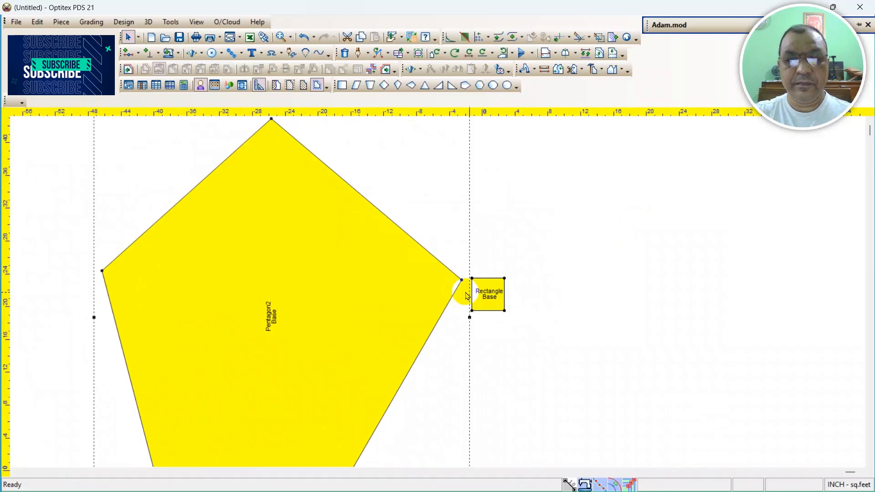
- Move the rectangle further away from the pentagon's right corner and delete it
click(494, 287)
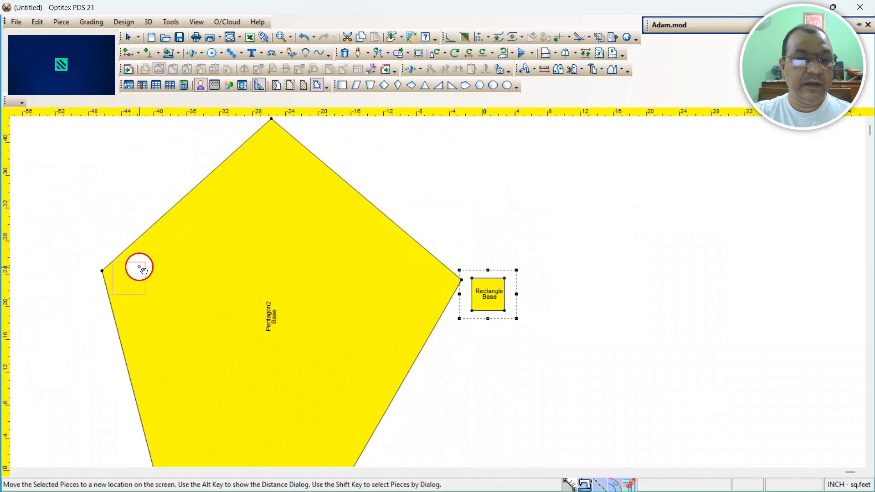
drag(139, 267, 544, 276)
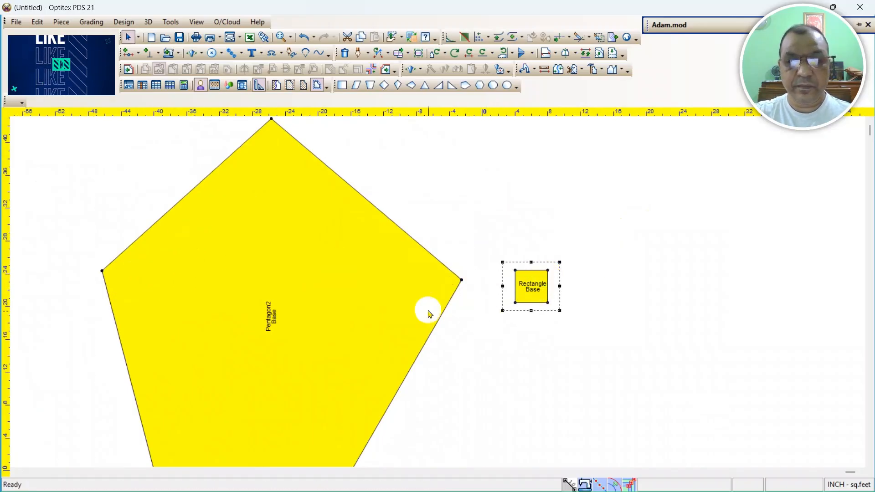
scroll(463, 298, up, 1)
scroll(439, 295, up, 3)
scroll(436, 294, down, 5)
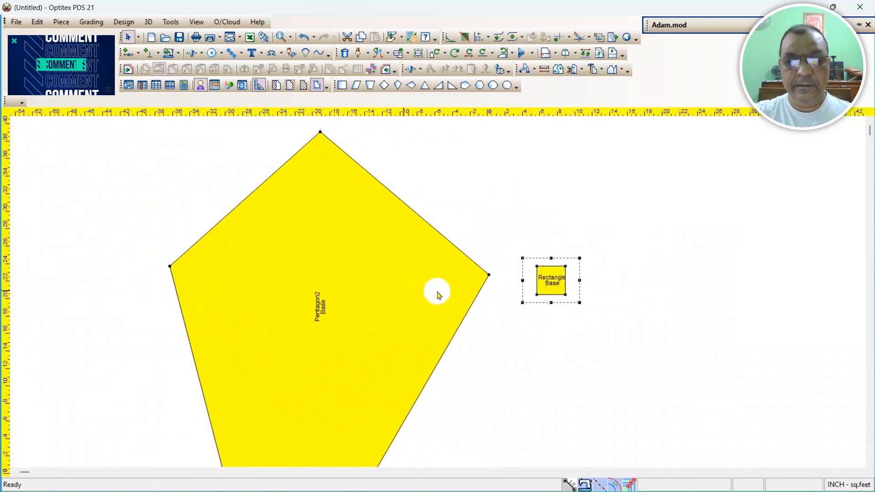
scroll(439, 295, up, 2)
scroll(437, 294, down, 3)
scroll(439, 293, up, 3)
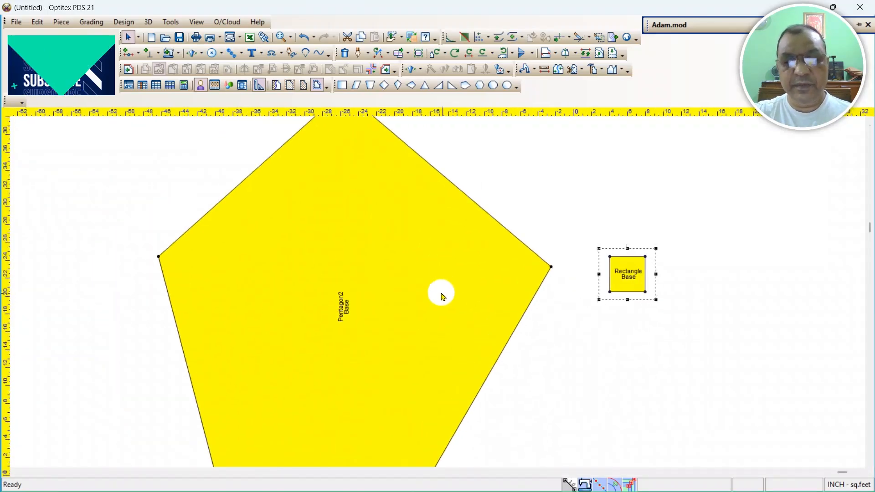
click(626, 290)
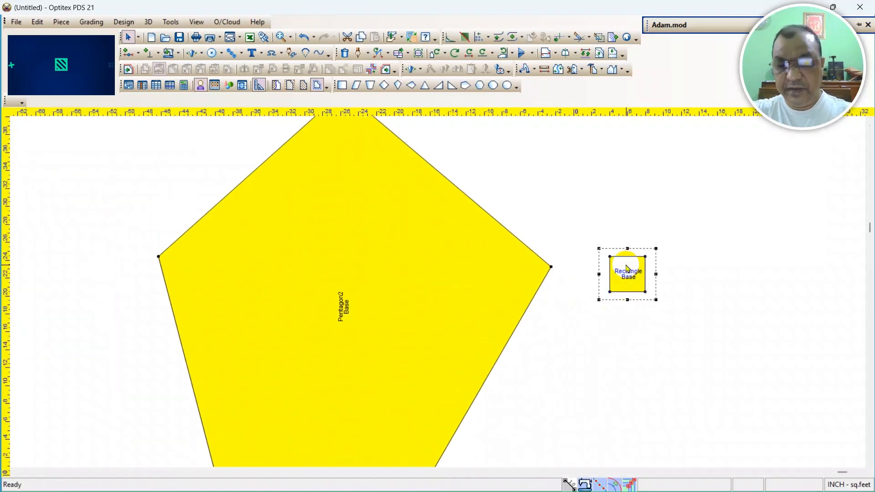
key(Delete)
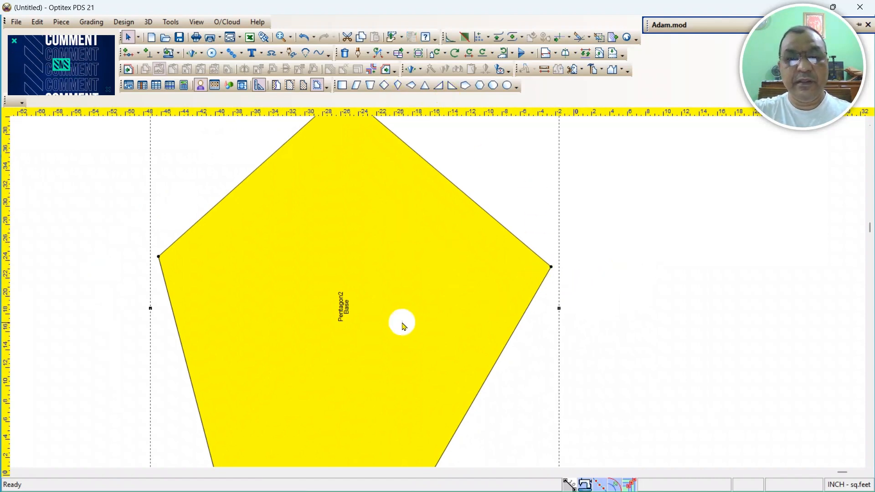
- Add a new small rectangle piece to the right of the pentagon
scroll(400, 322, down, 2)
scroll(445, 301, down, 1)
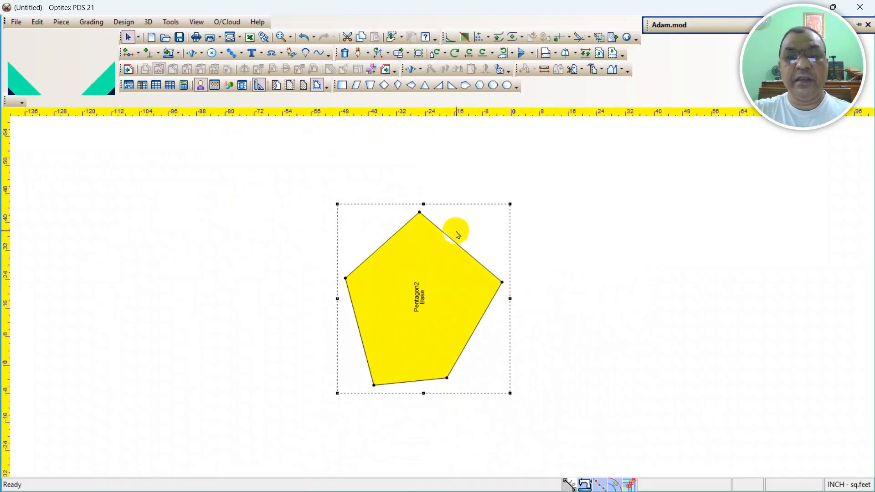
click(342, 85)
click(581, 255)
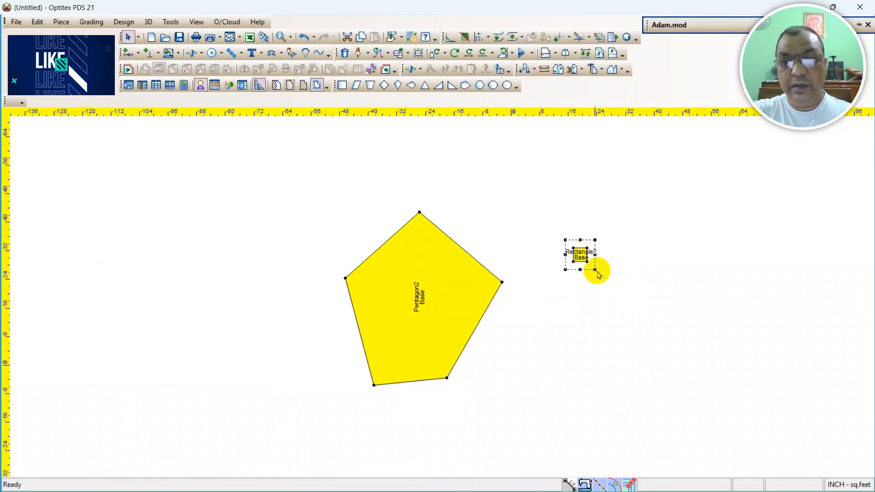
- Use Walk Pieces to join the new rectangle's upper-right corner to the pentagon's right corner and walk it along the pentagon's upper-right edge
scroll(369, 321, up, 2)
scroll(403, 289, up, 2)
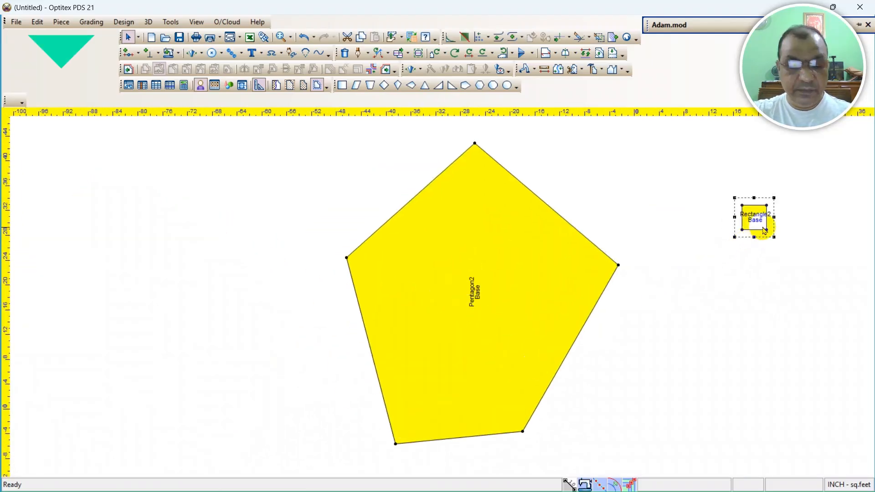
key(w)
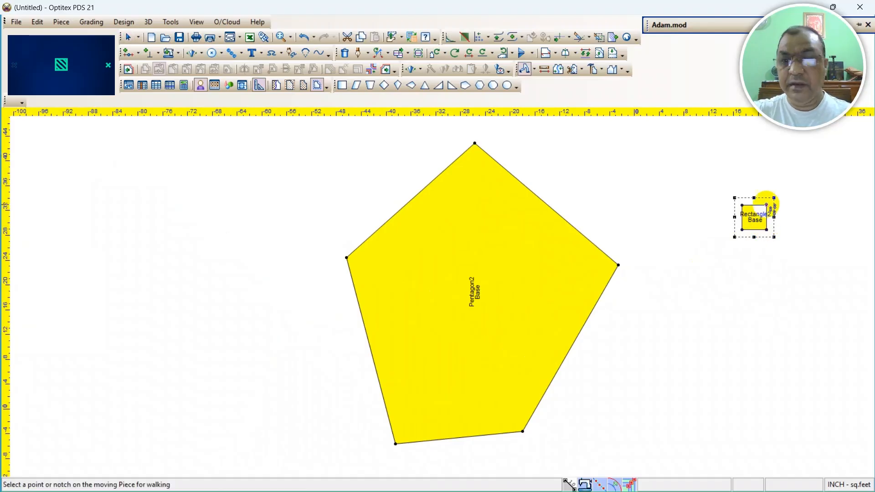
click(767, 205)
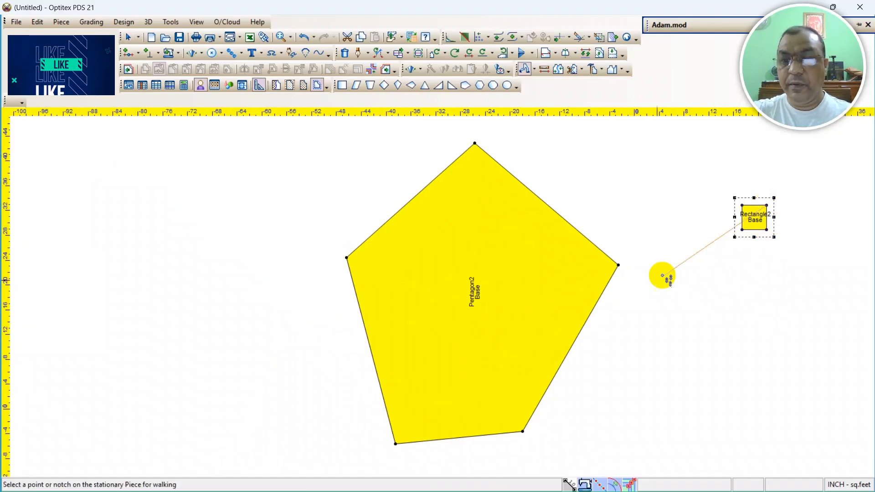
click(618, 264)
click(602, 252)
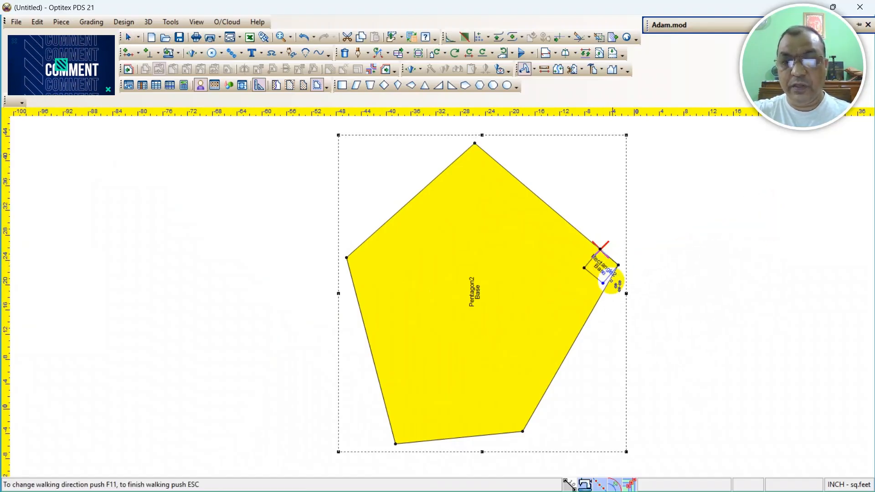
scroll(438, 295, up, 3)
scroll(470, 275, down, 1)
scroll(460, 269, up, 3)
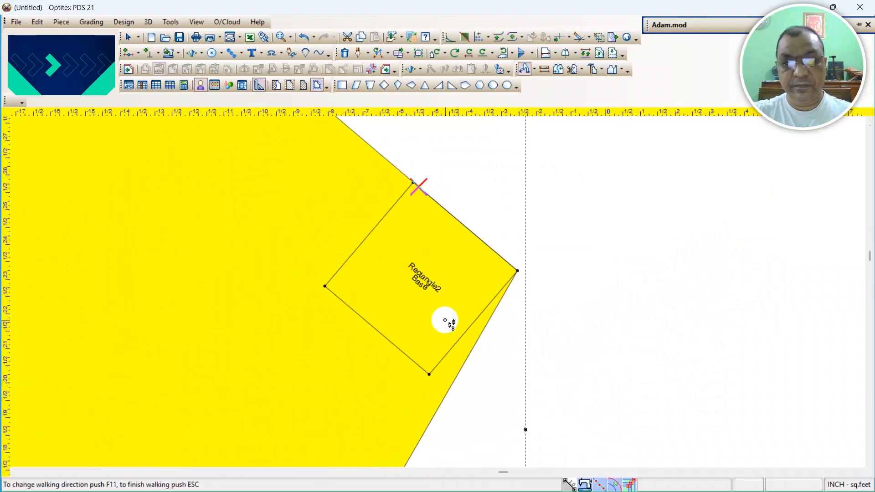
scroll(440, 294, down, 1)
scroll(438, 294, down, 4)
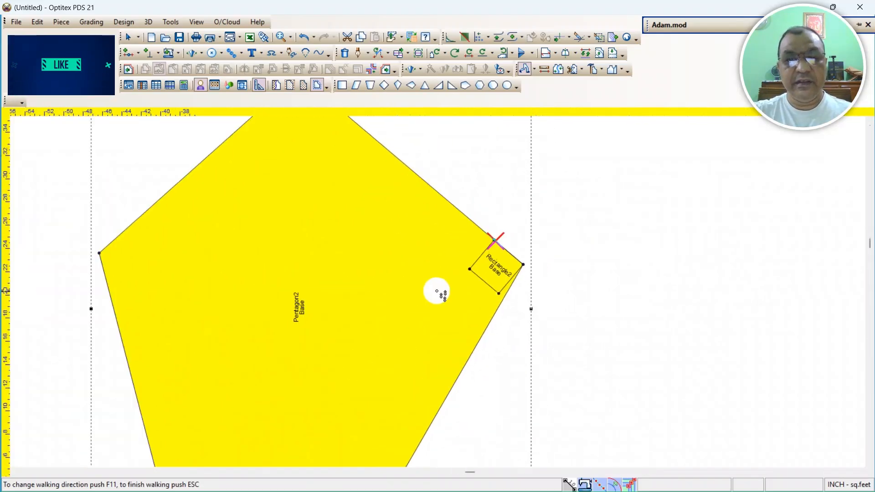
- End the walking of the rectangle along the pentagon and return to the Select tool
right_click(507, 197)
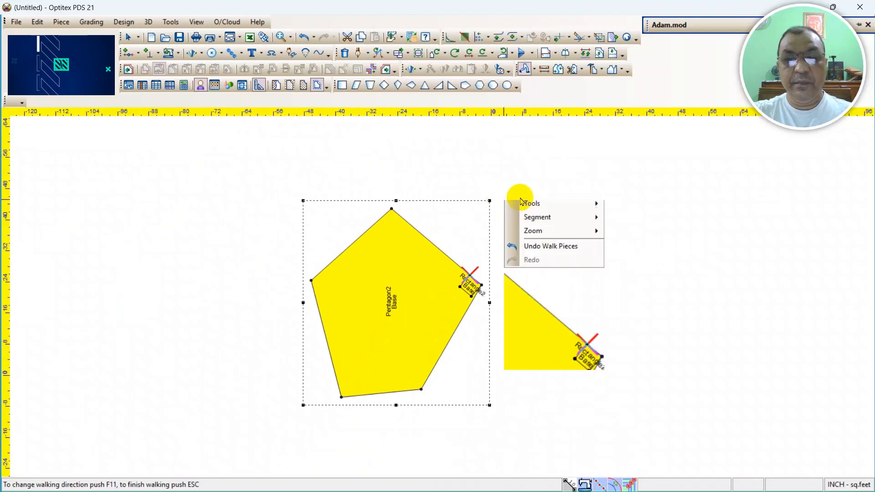
click(521, 205)
click(462, 276)
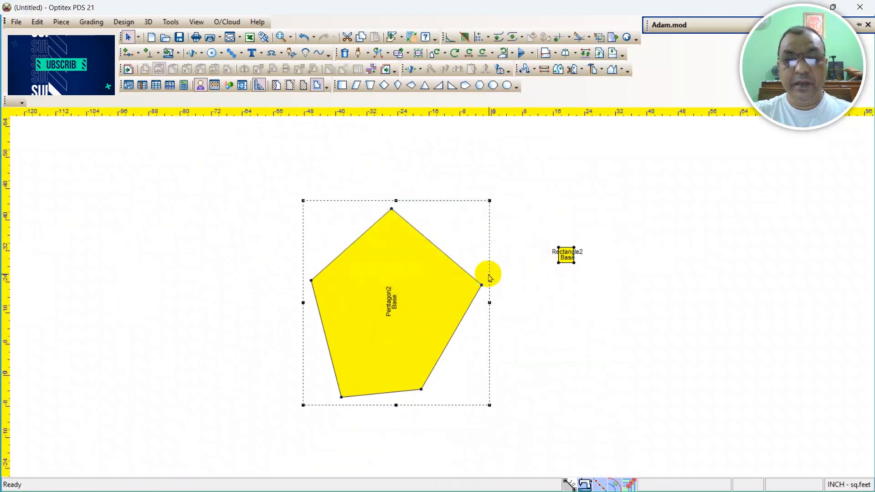
scroll(447, 301, down, 2)
scroll(447, 301, up, 3)
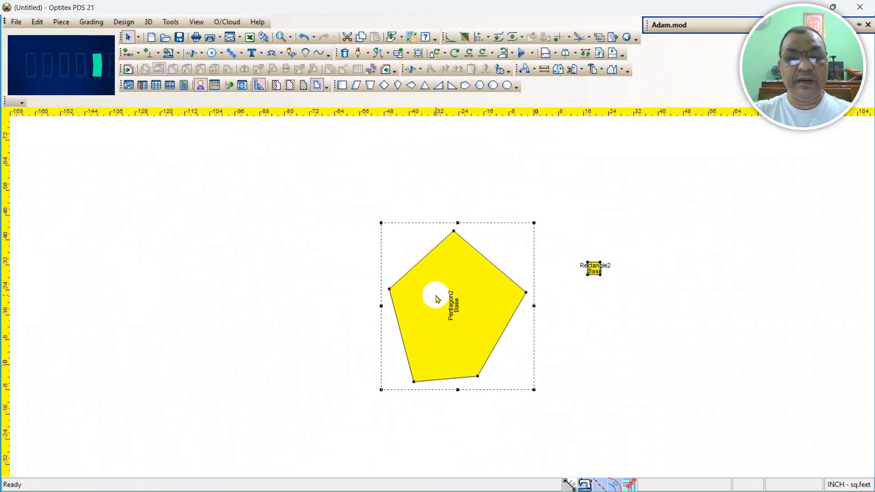